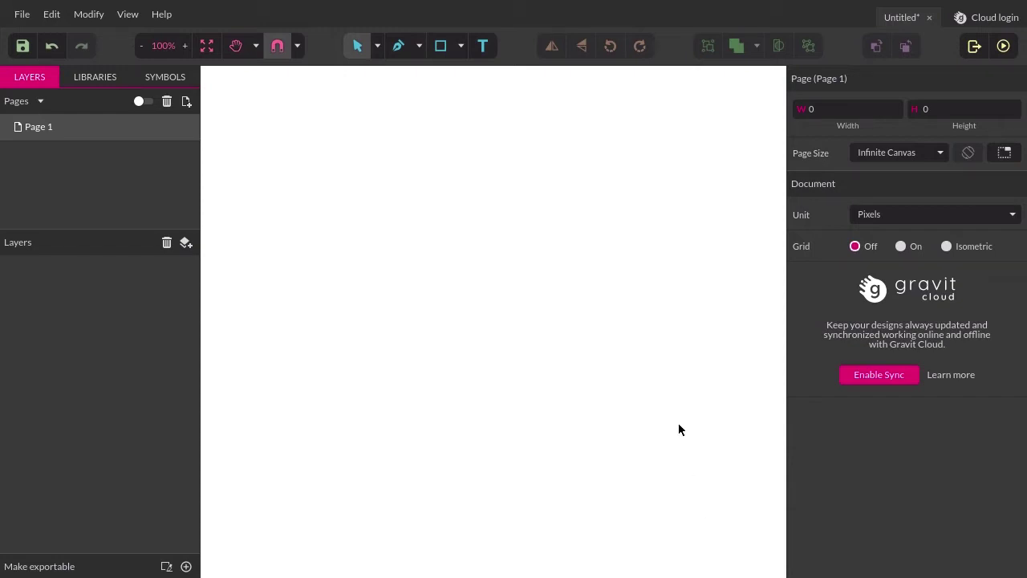
Step: Add a text object reading 'Anything we want' in the upper-middle page and select its text
left_click(484, 48)
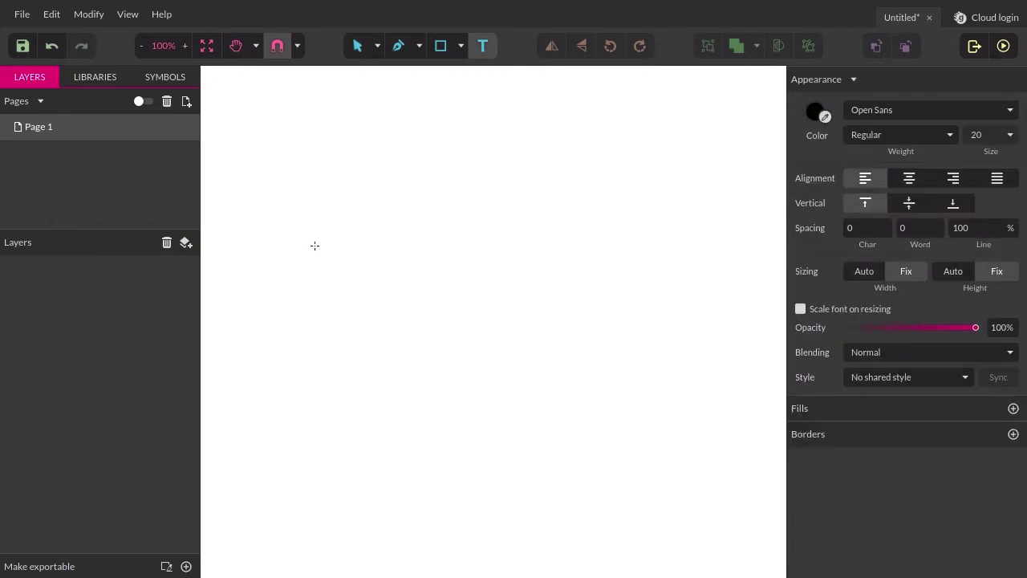
left_click(373, 218)
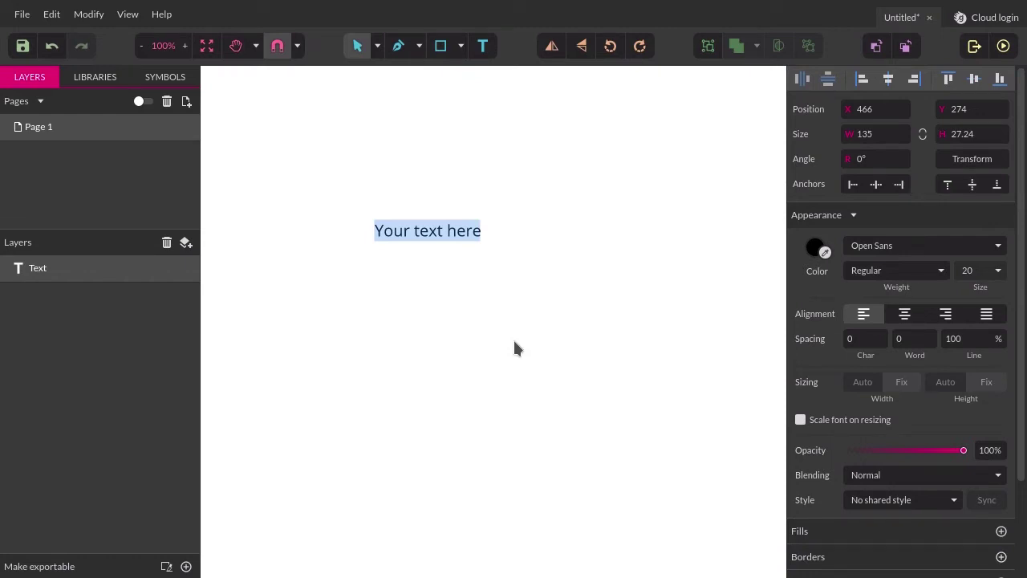
type("Anything we")
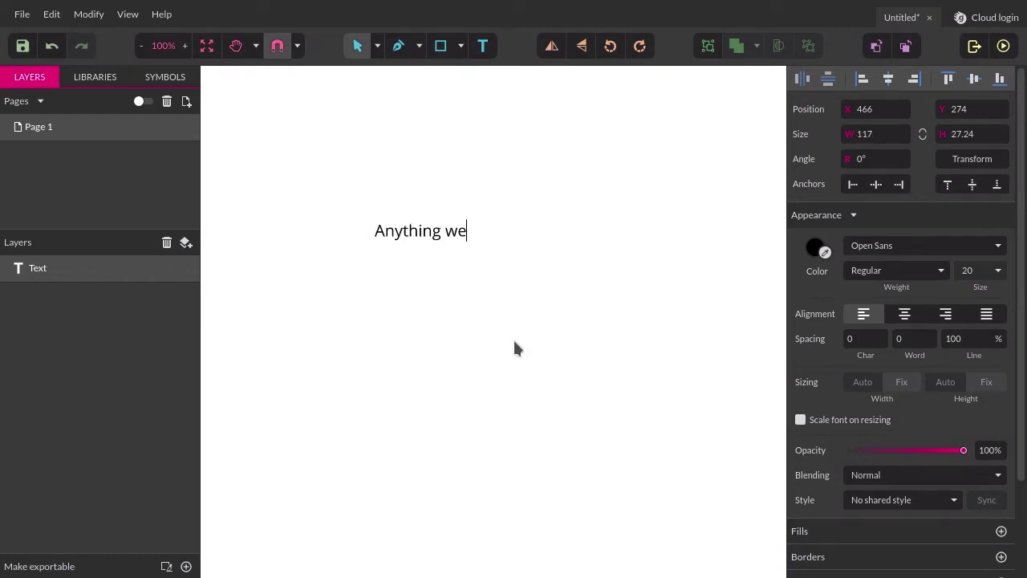
type(" want")
key("ctrl+a")
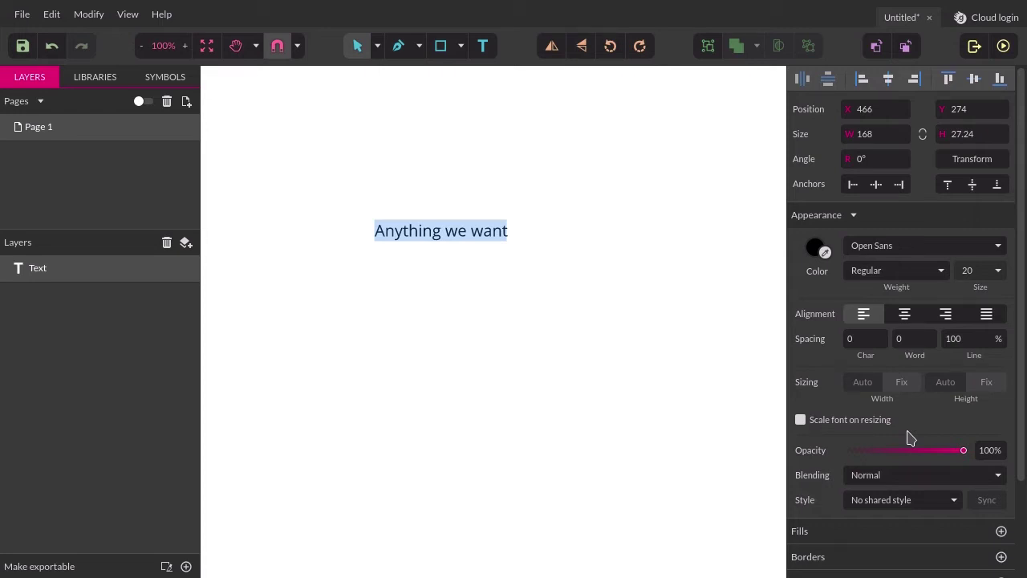
Step: Set the text font to Noto Sans at 60 px
left_click(904, 247)
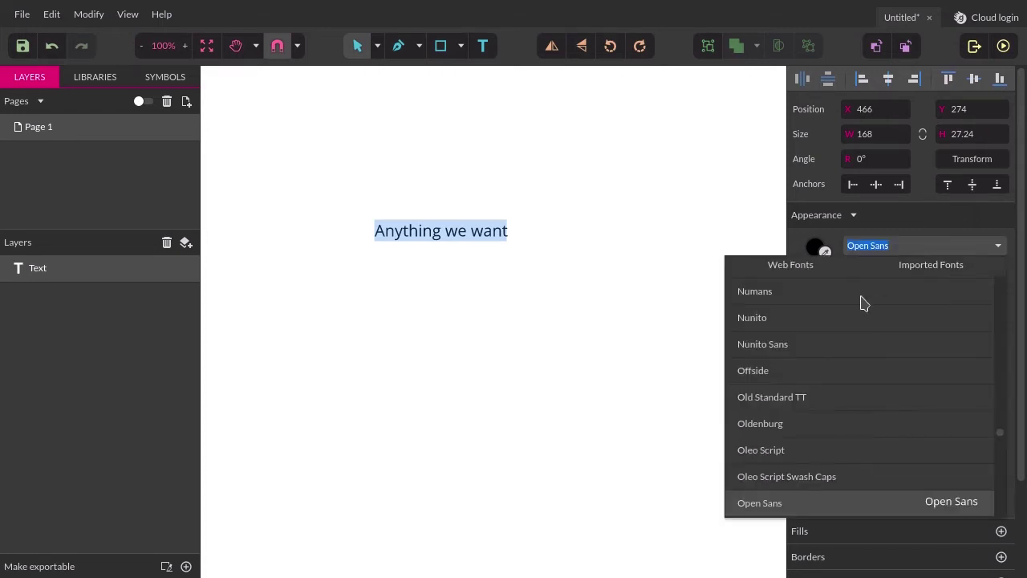
scroll(878, 484, "up", 3)
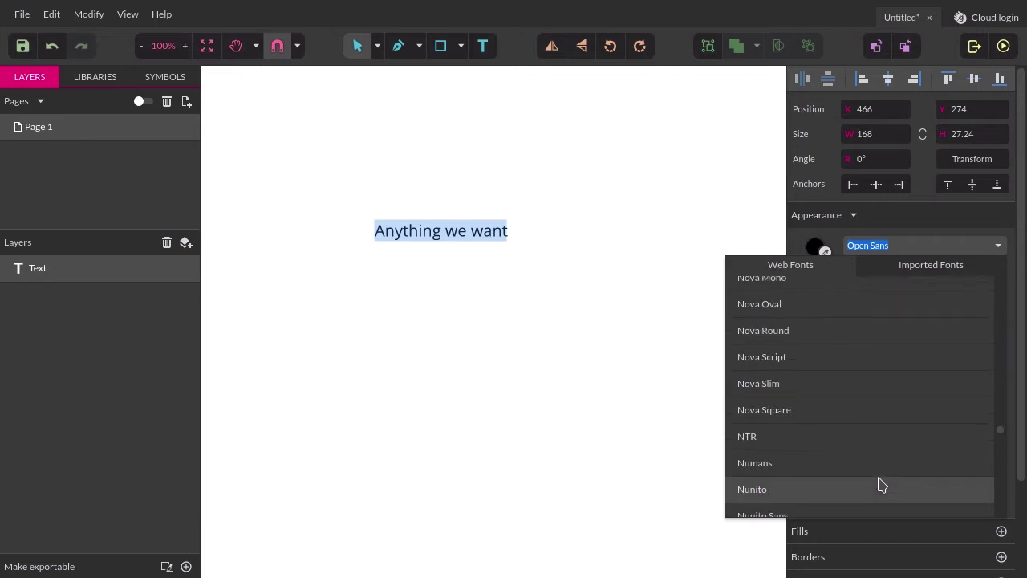
scroll(878, 484, "up", 3)
left_click(770, 301)
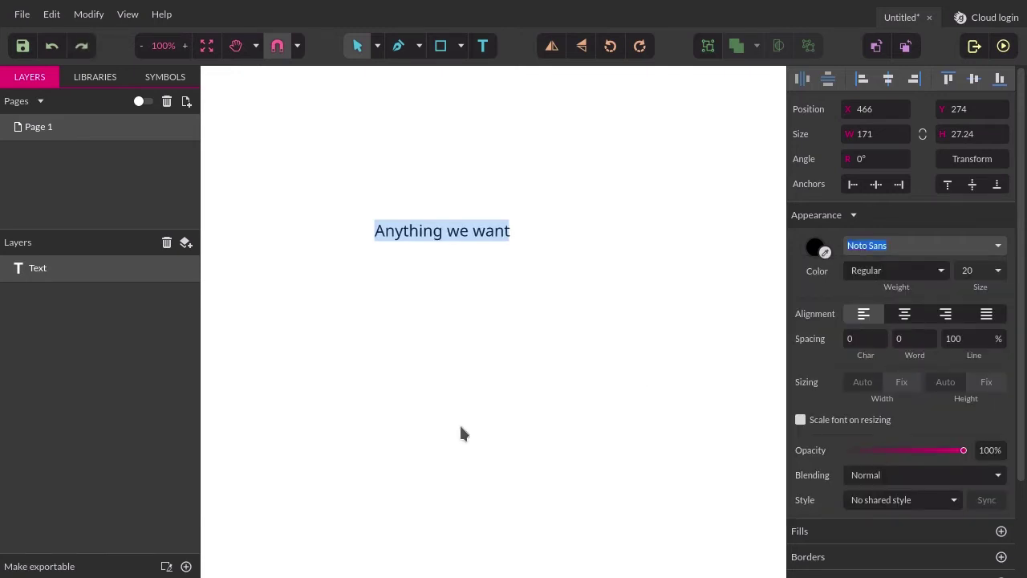
left_click(997, 270)
scroll(986, 324, "down", 5)
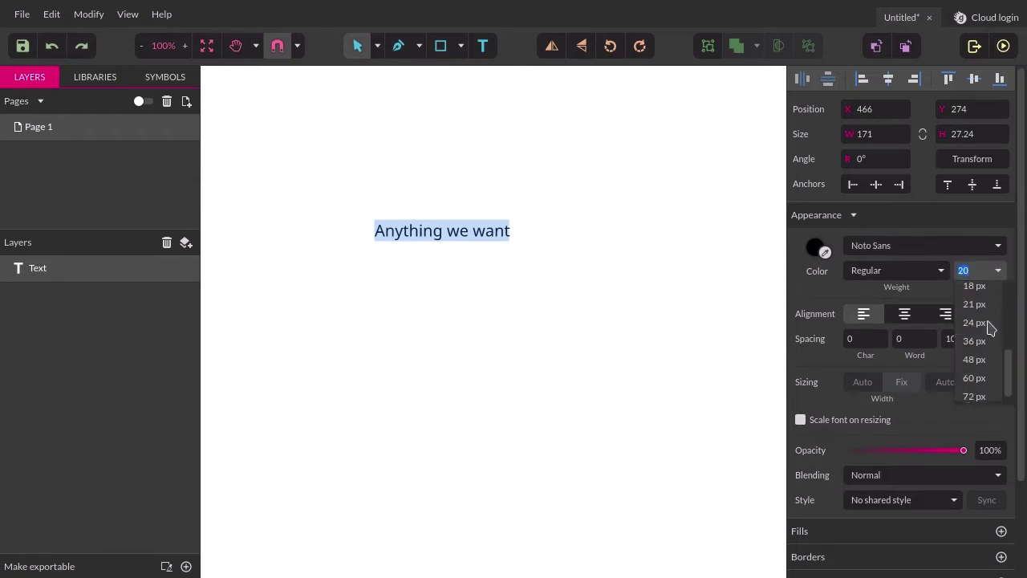
left_click(975, 373)
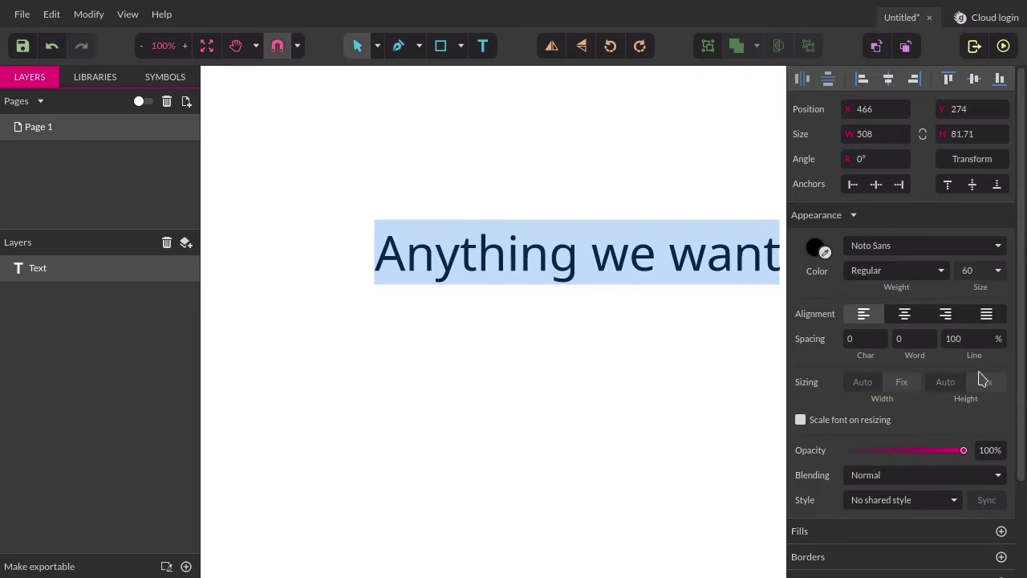
Step: Make the text Bold, briefly switching back to Regular and then to Bold again
left_click(939, 273)
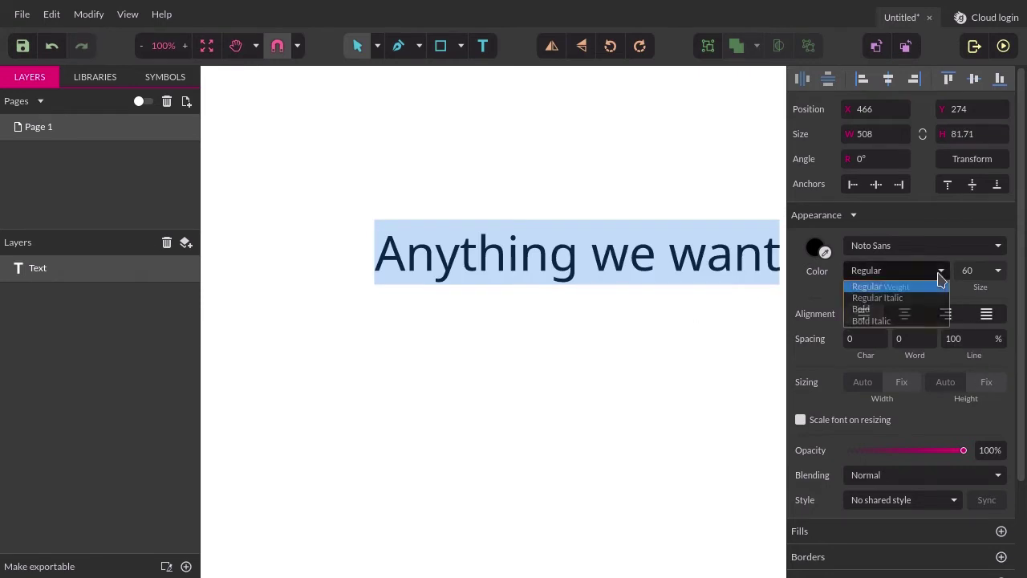
left_click(891, 310)
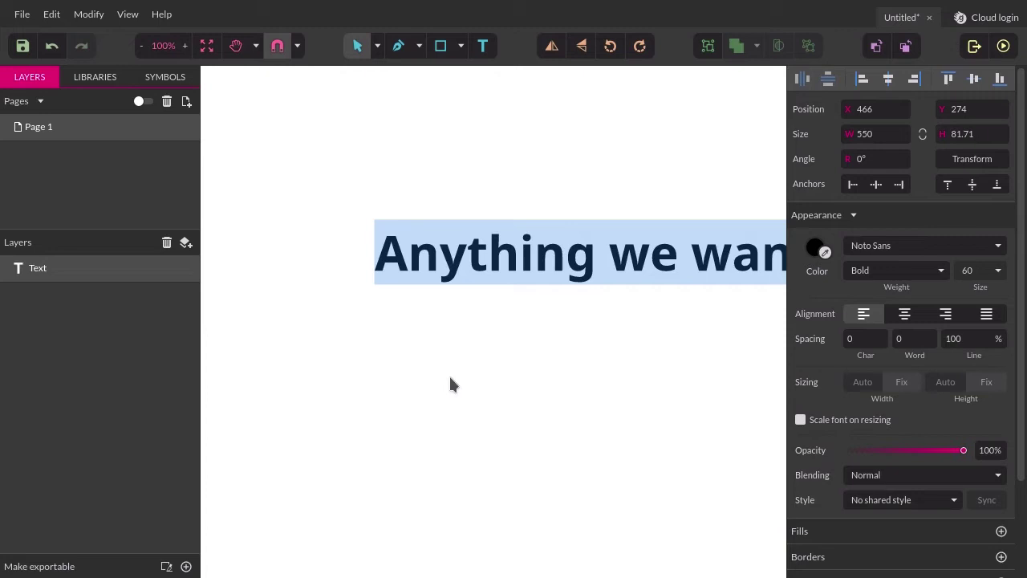
left_click(937, 271)
left_click(919, 287)
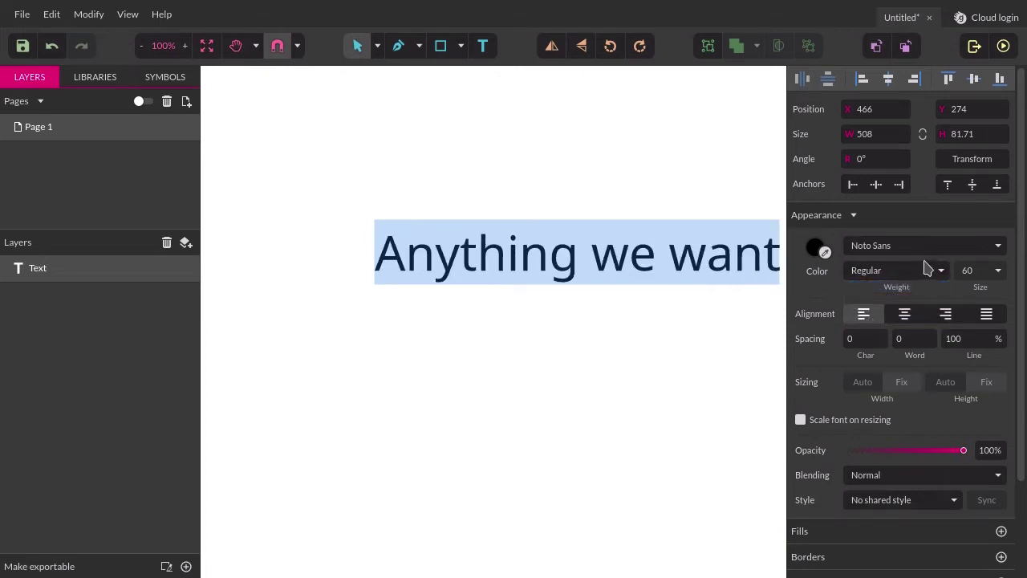
left_click(924, 268)
left_click(893, 309)
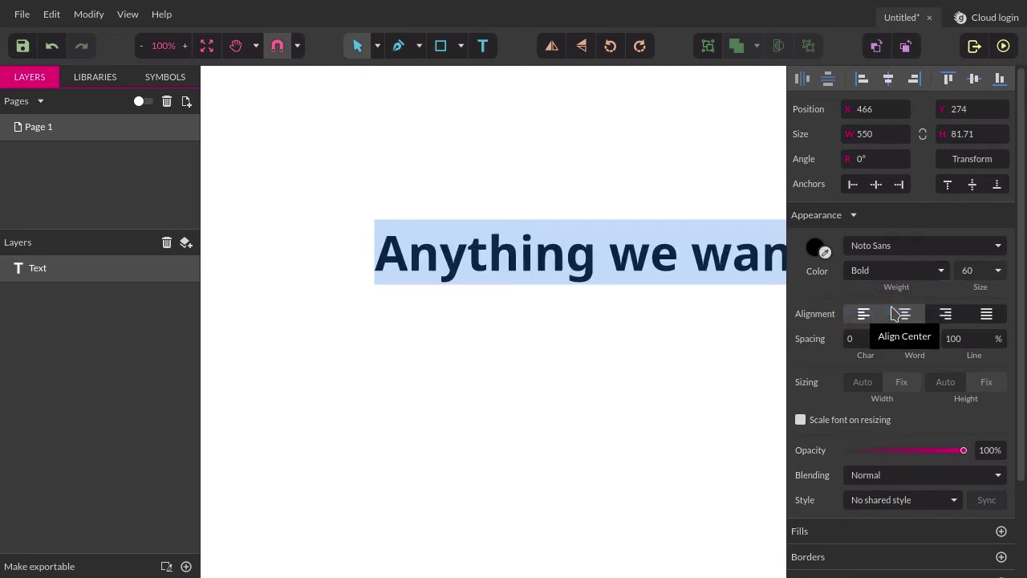
Step: Move the title left toward the centre and up near the top of the page
key("Escape")
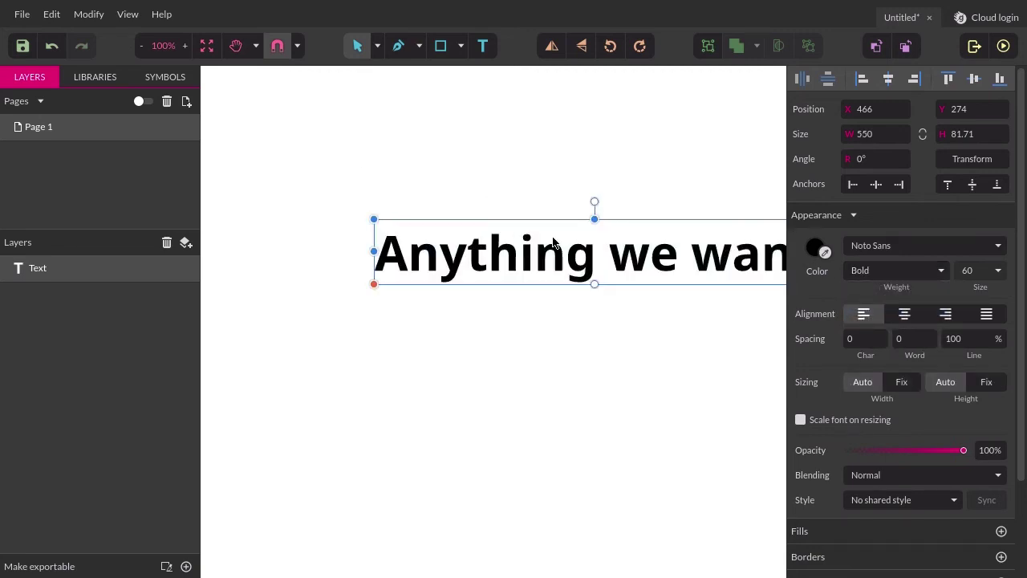
left_click_drag(574, 269, 464, 281)
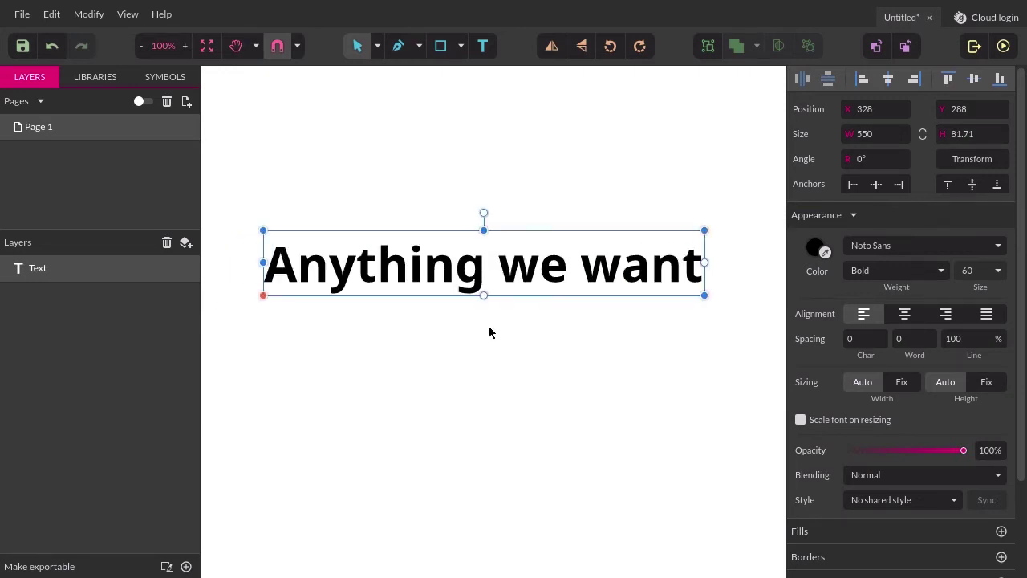
left_click_drag(470, 279, 468, 161)
Step: Draw a large text box under the title containing 'A Headline', then exit editing
left_click(484, 46)
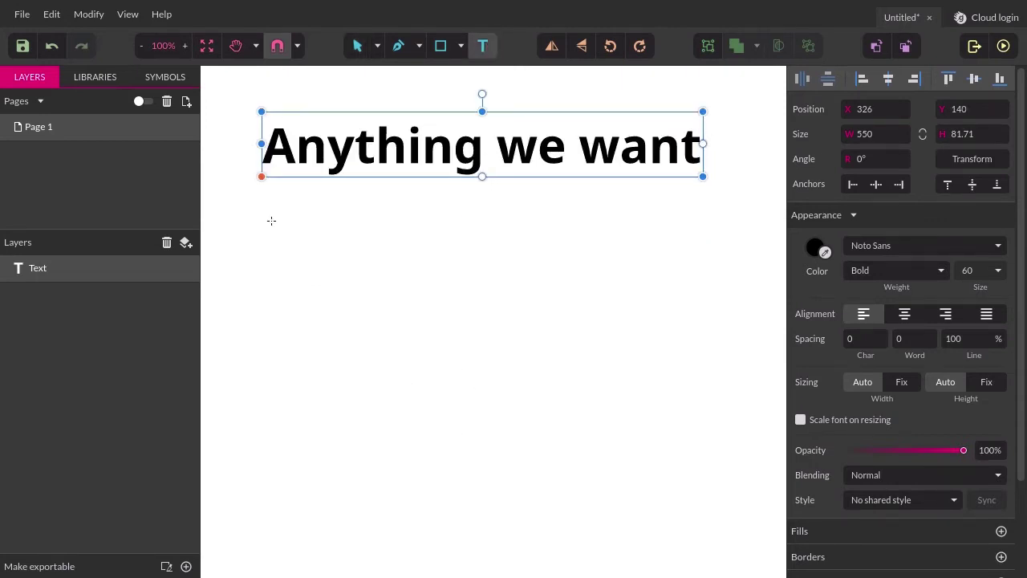
left_click_drag(262, 221, 715, 536)
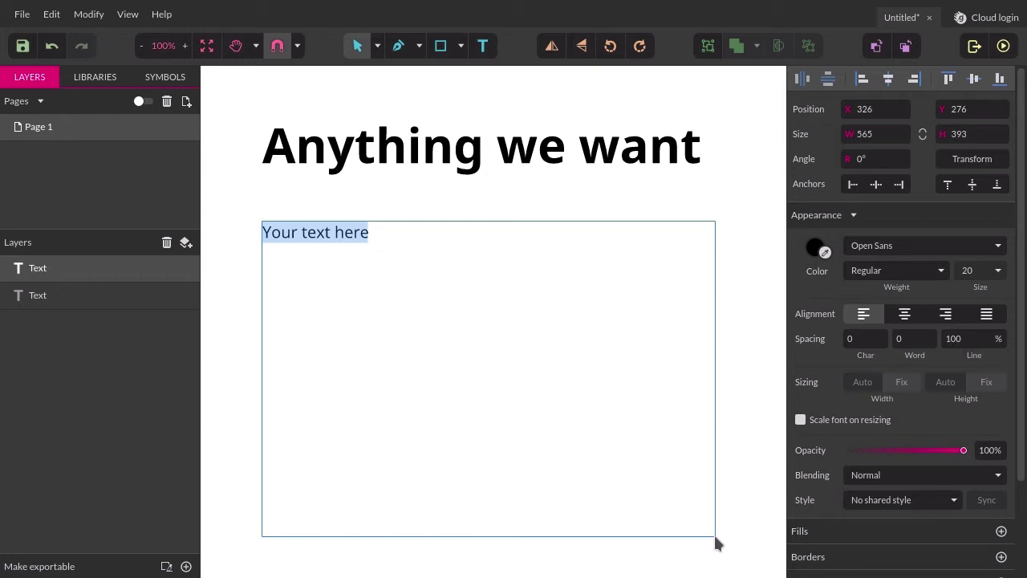
type("A Hea")
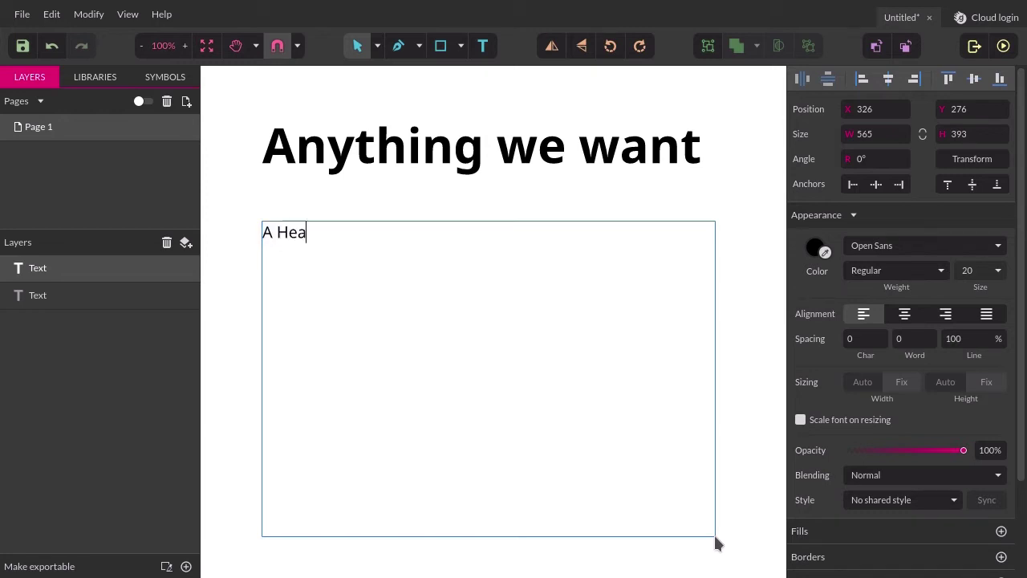
type("dline")
key("ctrl+a")
key("Escape")
key("Escape")
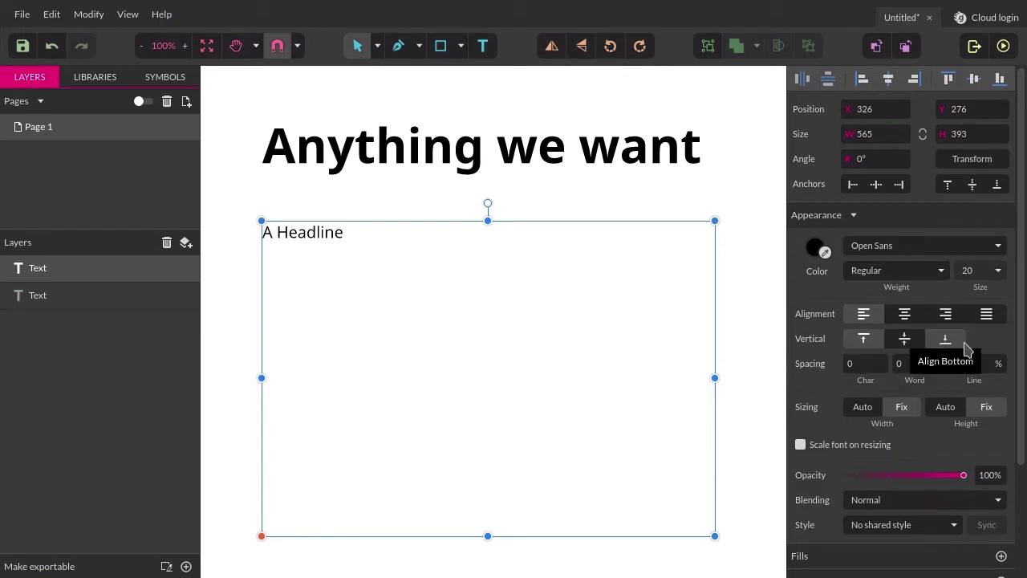
Step: Centre 'A Headline' vertically and horizontally within its box
left_click(904, 342)
left_click(905, 316)
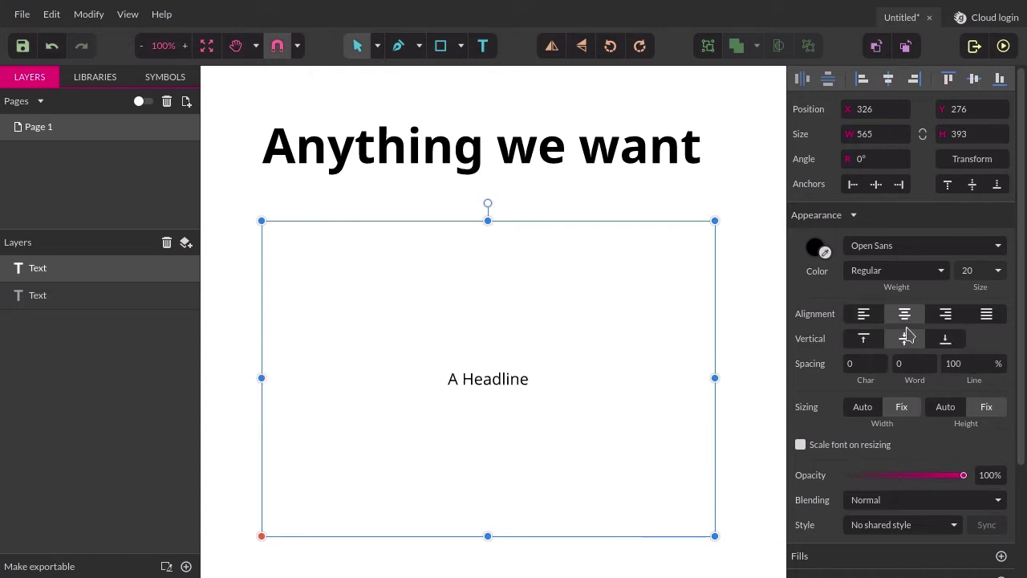
double_click(517, 382)
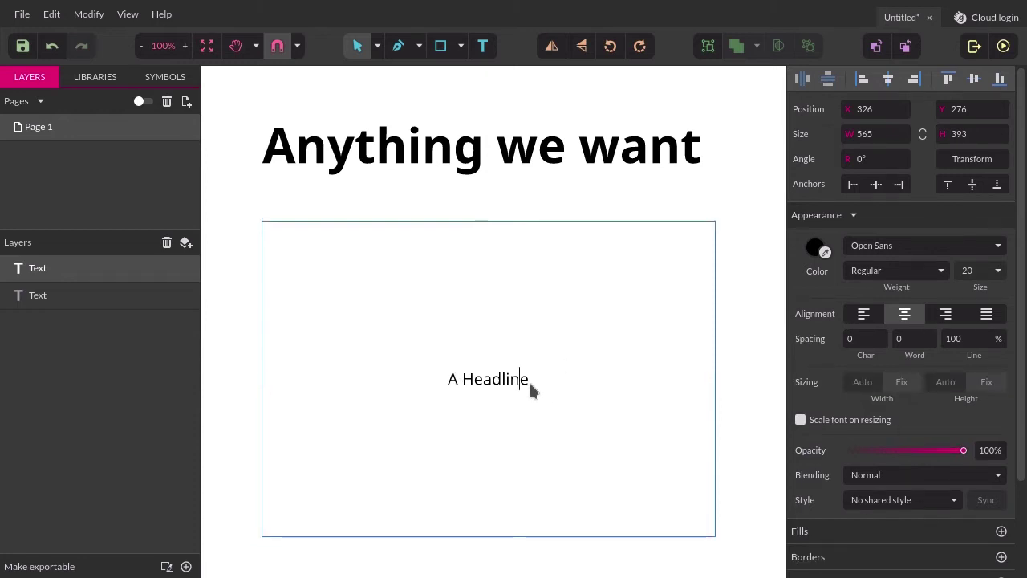
left_click(453, 382, "shift")
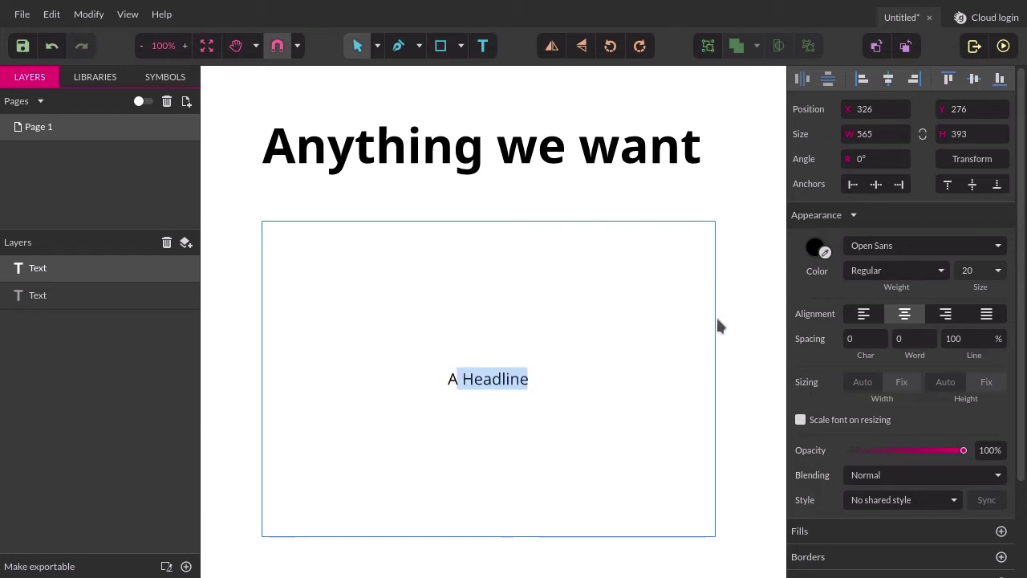
key("Escape")
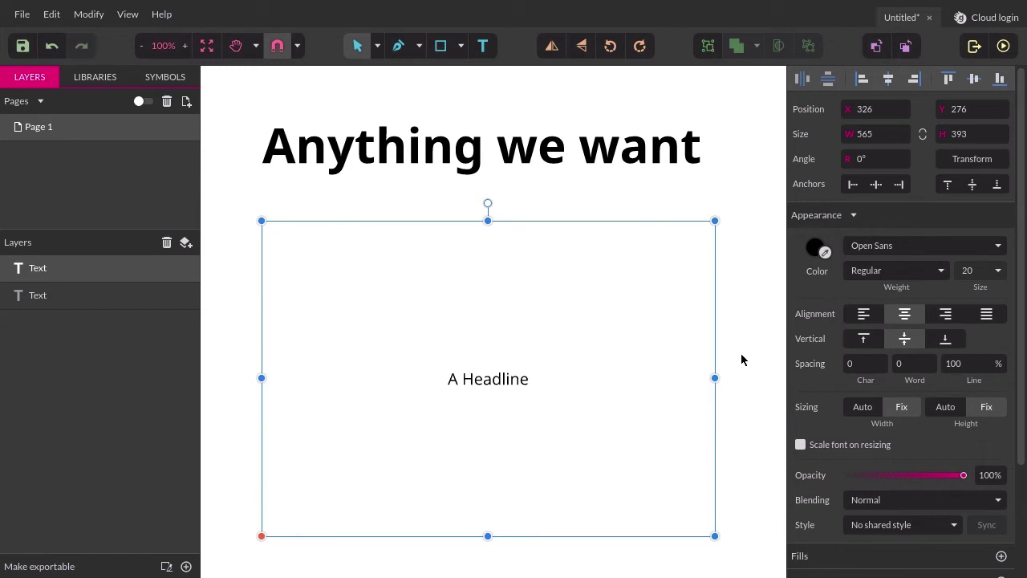
Step: Set 'A Headline' to 36 px and Bold weight
left_click(998, 270)
scroll(989, 313, "down", 3)
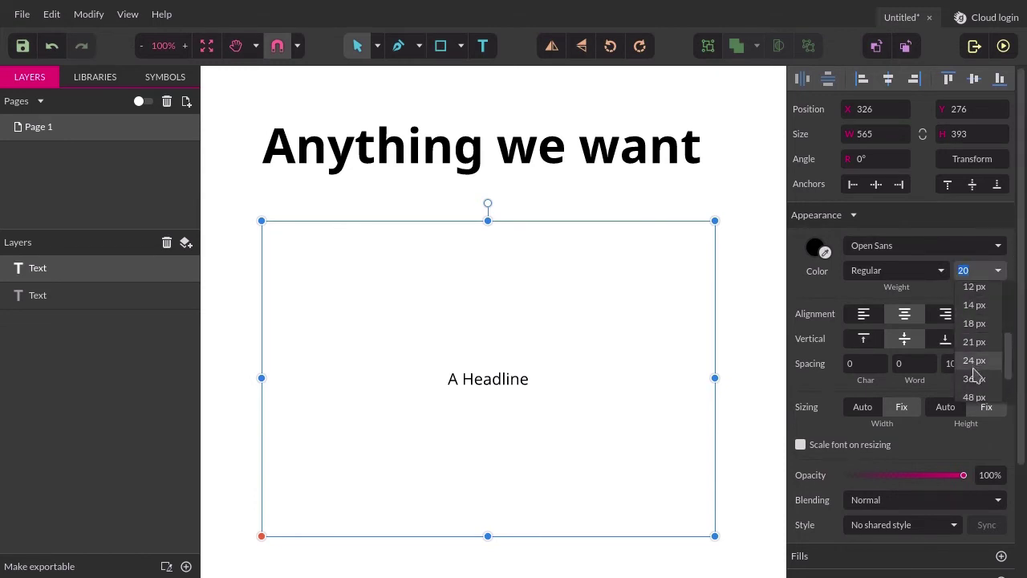
left_click(974, 378)
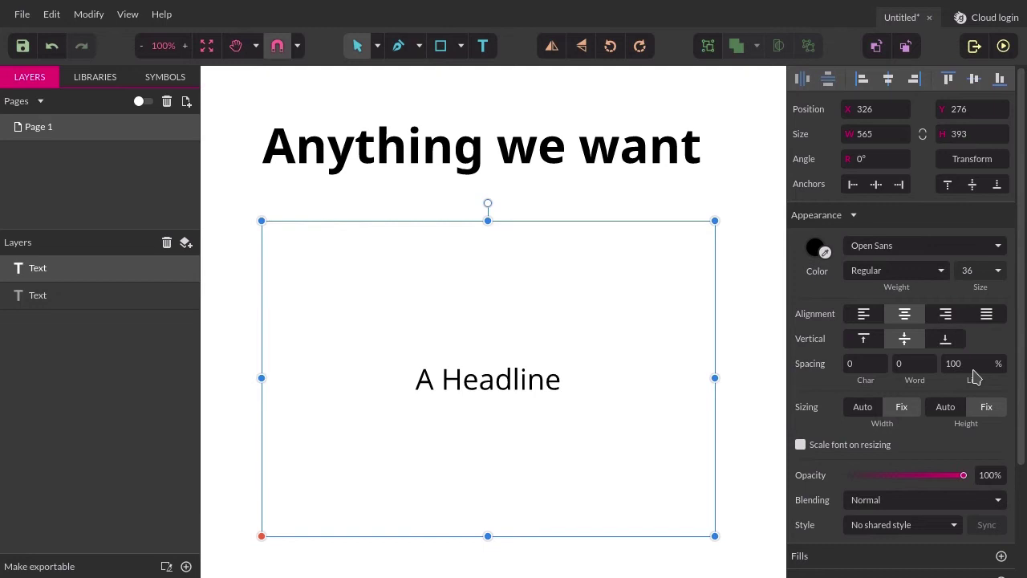
left_click(918, 278)
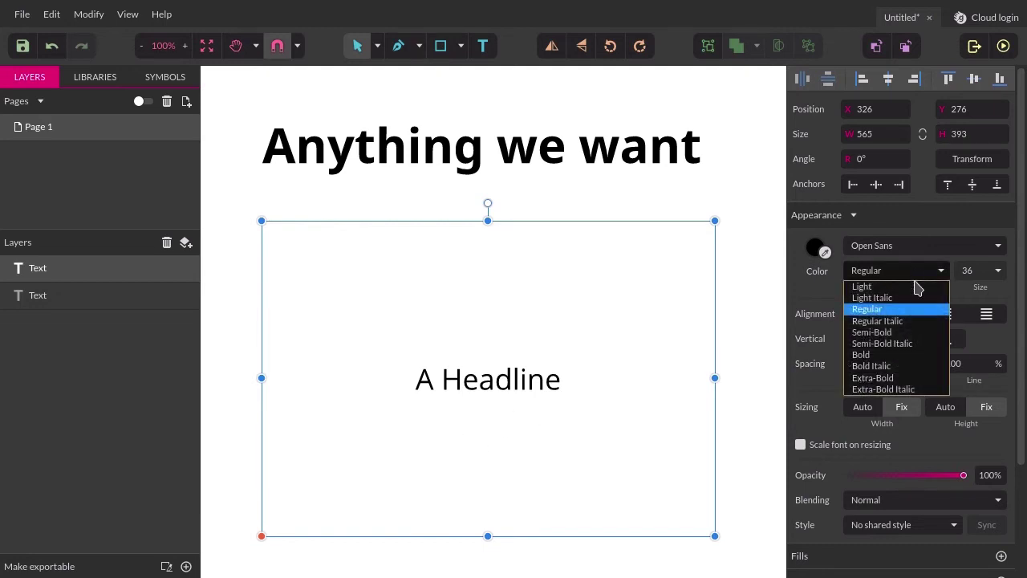
left_click(898, 356)
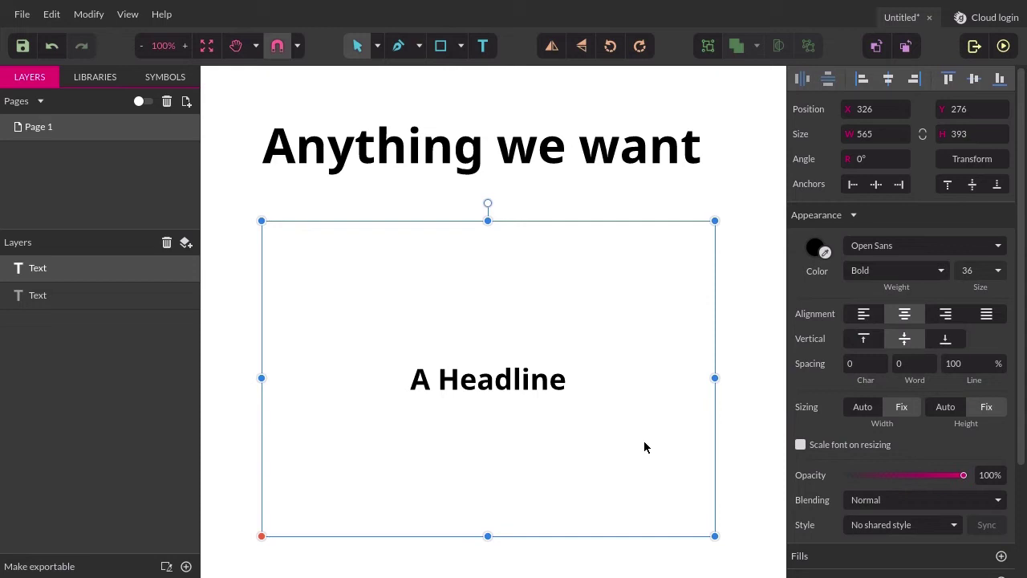
Step: Centre-align 'Anything we want' and reduce its size to 21 px
left_click(475, 144)
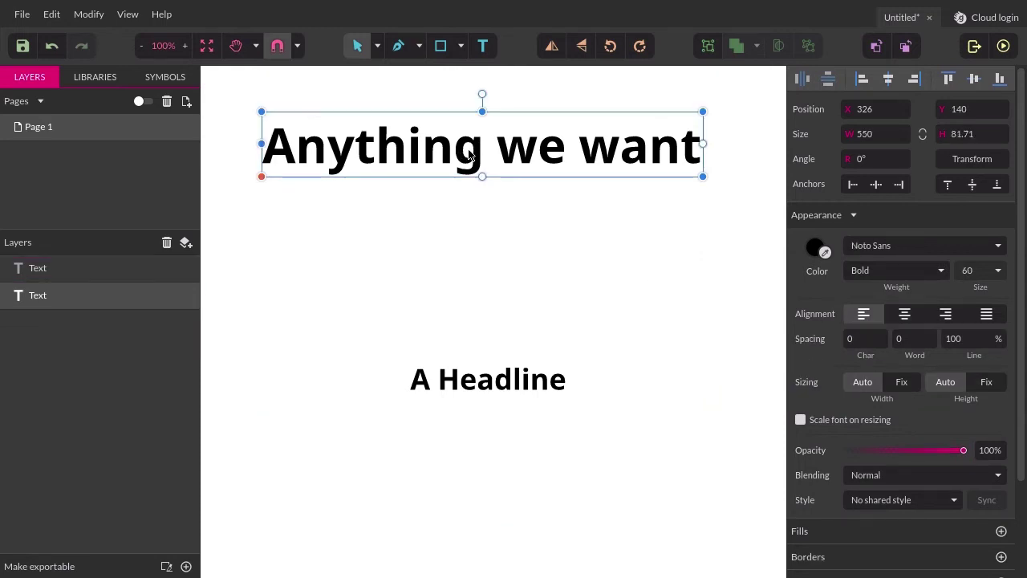
left_click(902, 319)
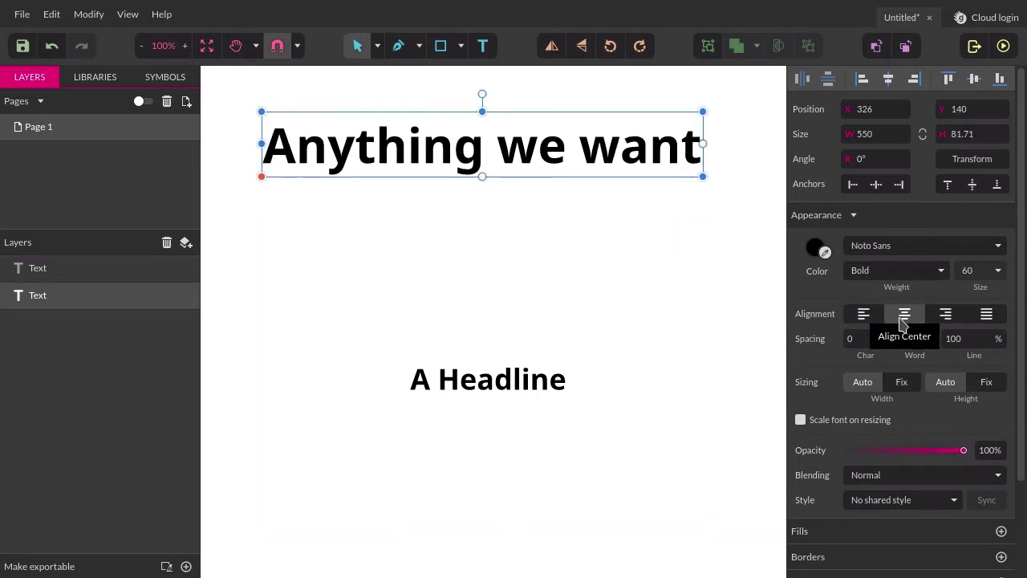
left_click(996, 270)
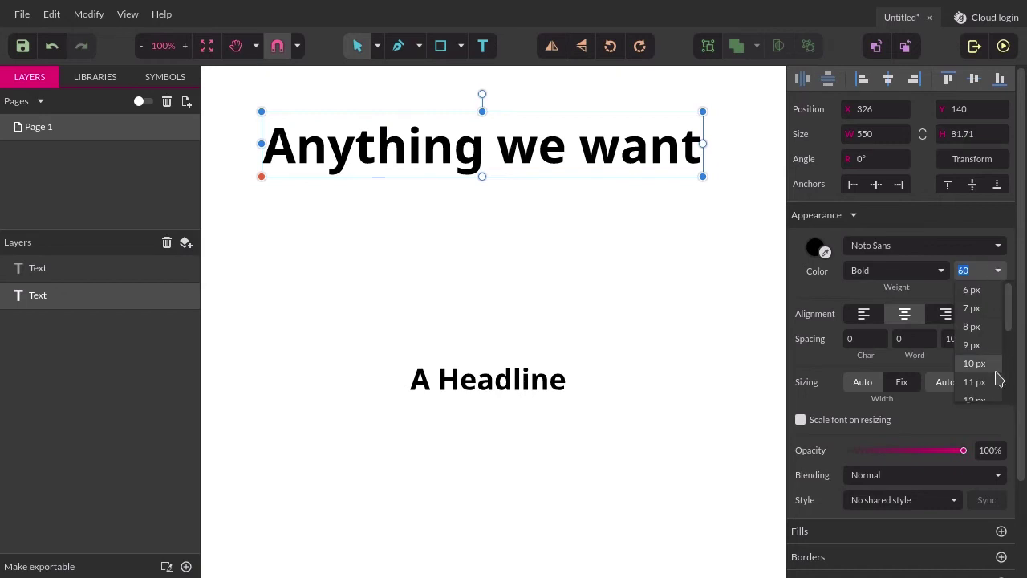
scroll(998, 379, "down", 3)
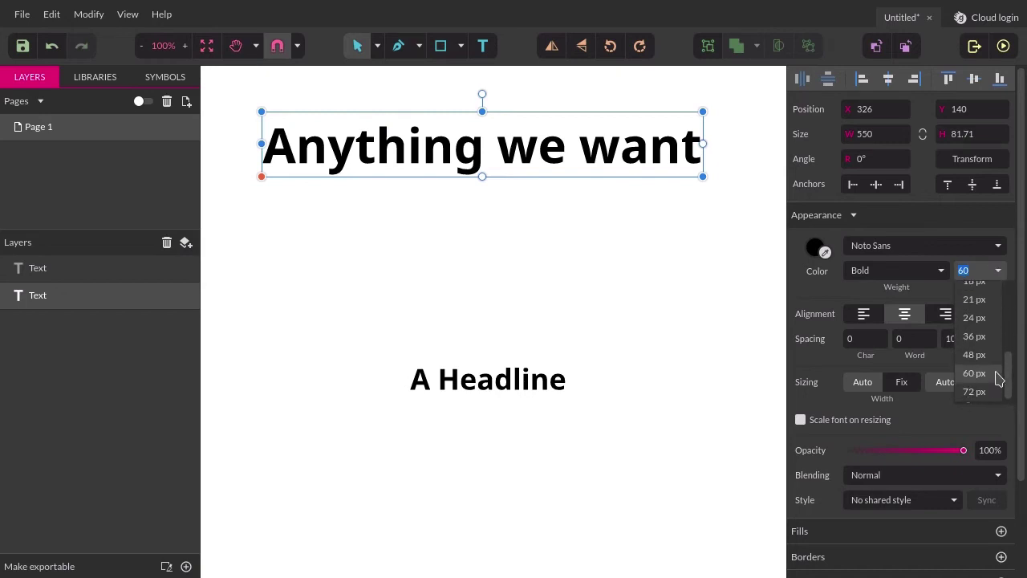
left_click(977, 302)
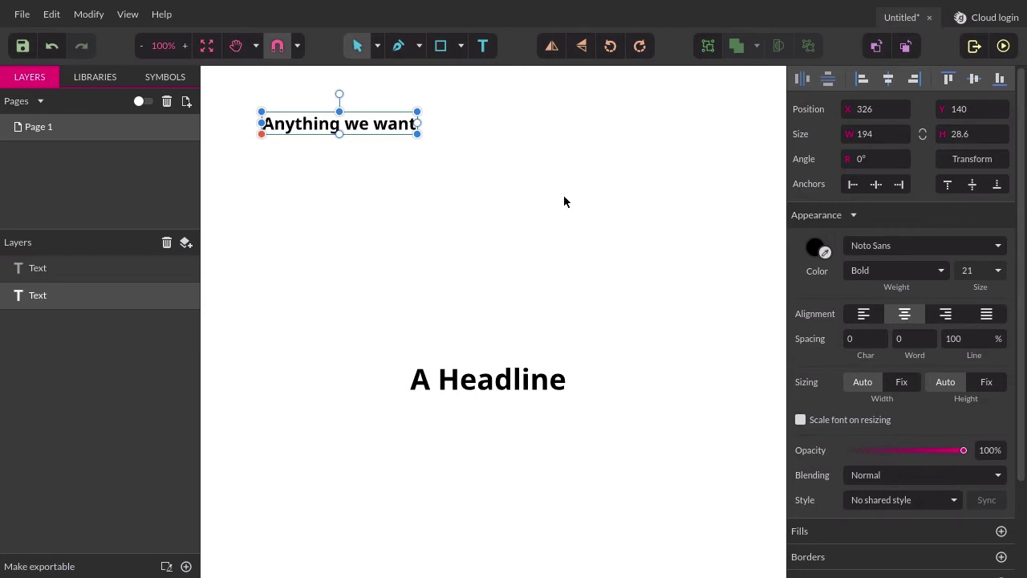
Step: Select the headline and the title in turn to compare their sizes
left_click(511, 386)
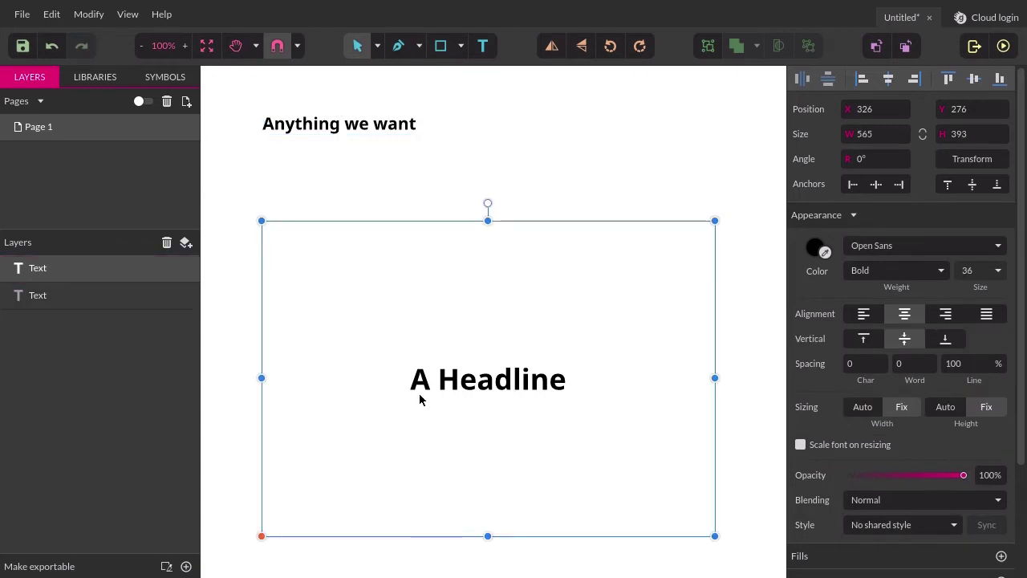
left_click(386, 128)
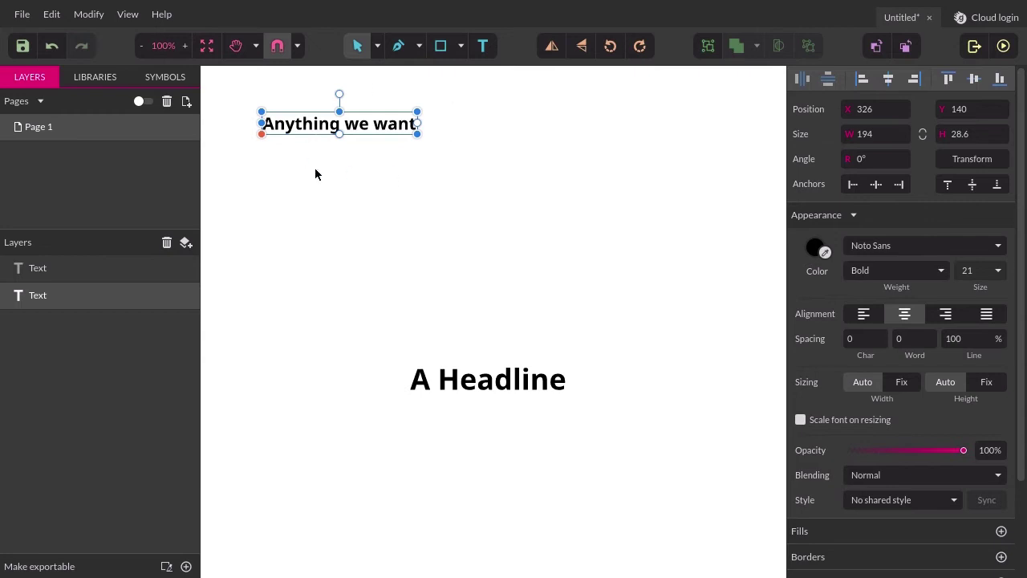
left_click(536, 377)
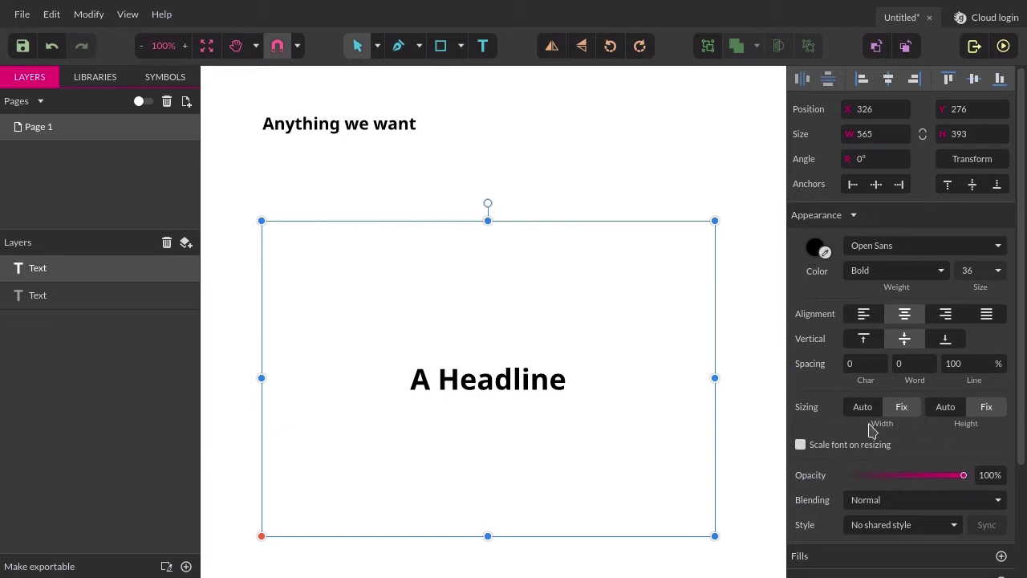
Step: Give 'Anything we want' fixed width and height and resize its box to 531×148
left_click(346, 131)
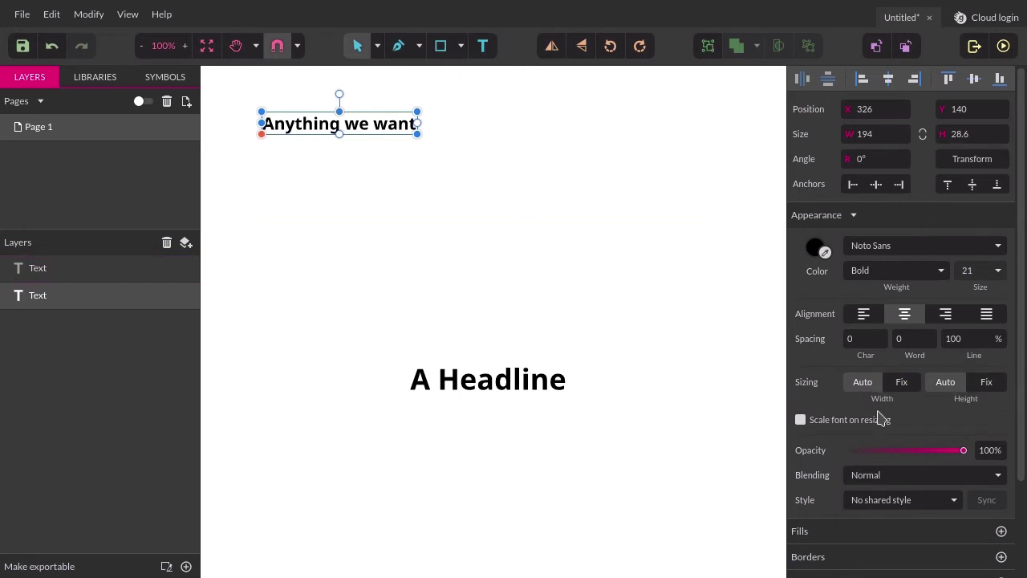
left_click(904, 386)
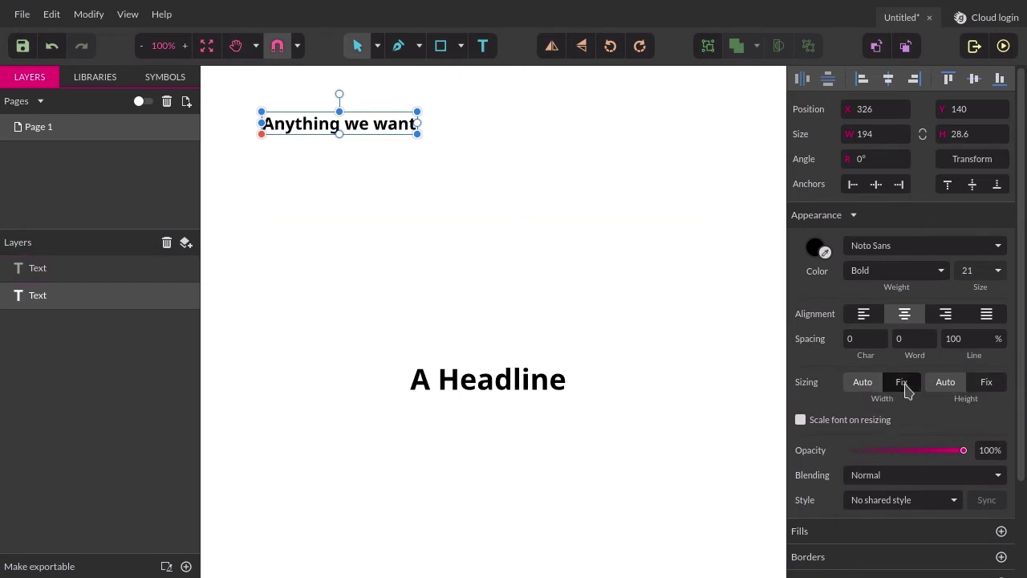
left_click(987, 385)
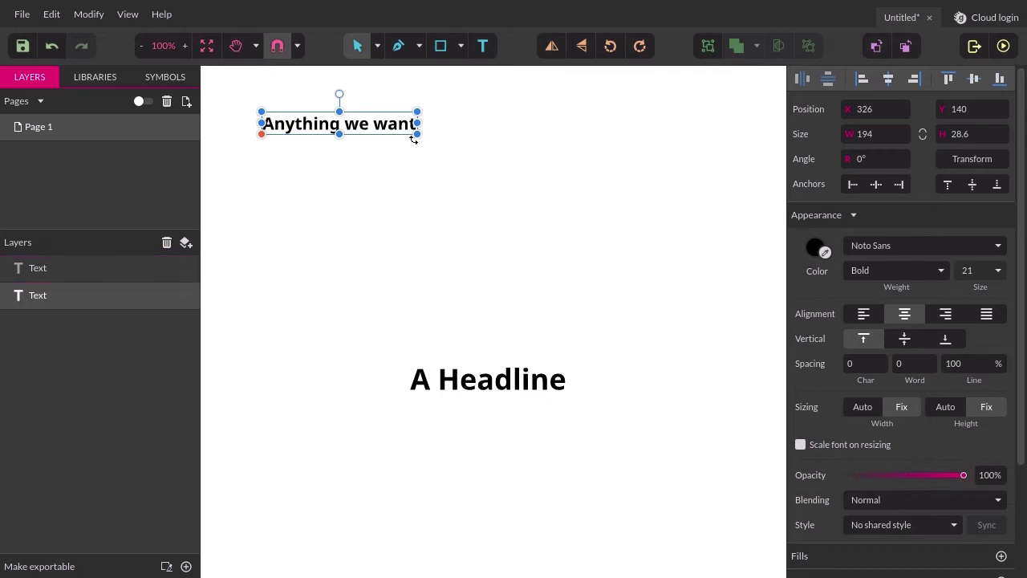
left_click_drag(417, 134, 688, 231)
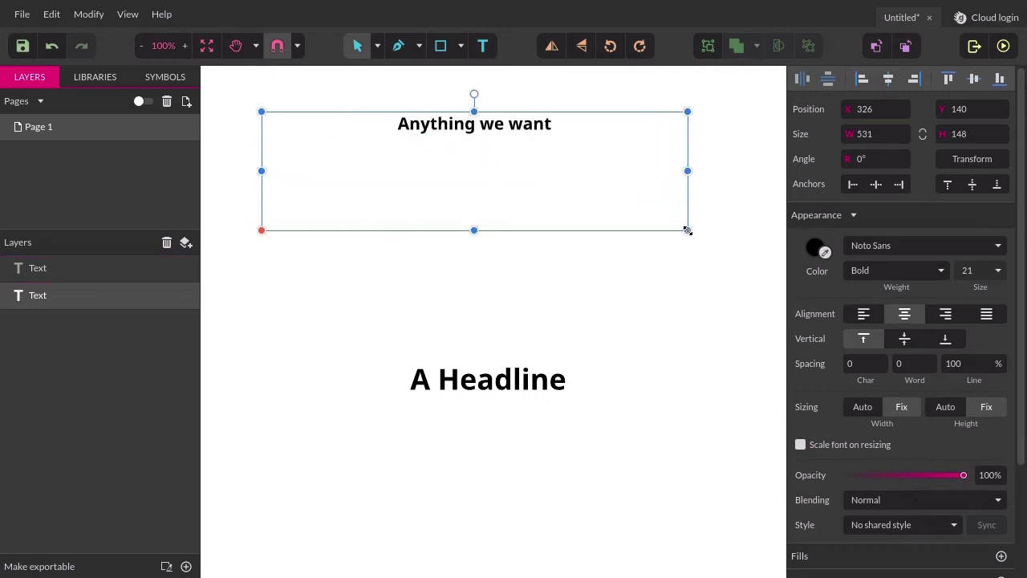
Step: Centre the title vertically in its box and enlarge it to 36 px
left_click(915, 342)
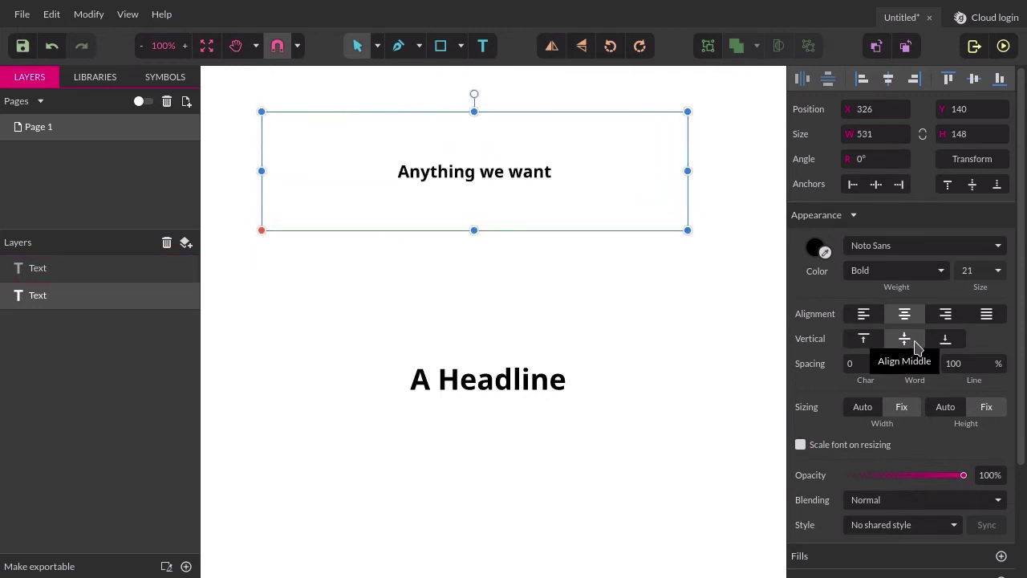
left_click(997, 271)
scroll(976, 361, "down", 8)
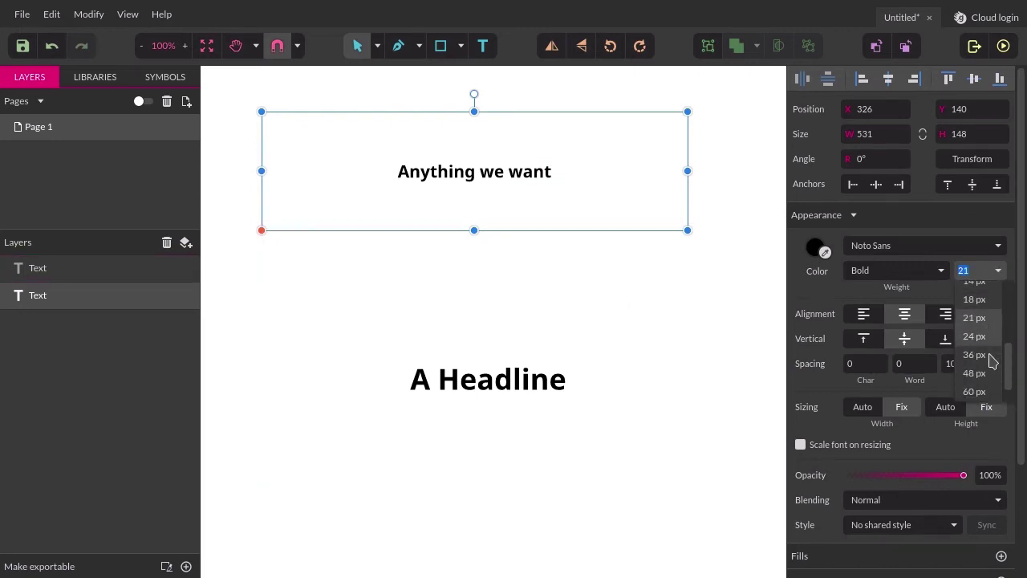
left_click(975, 337)
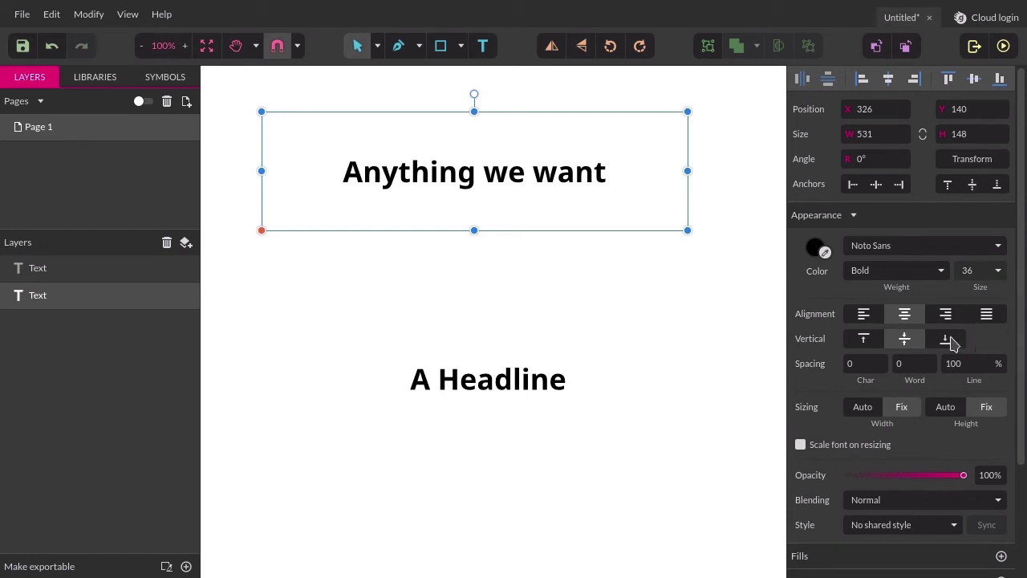
left_click(737, 204)
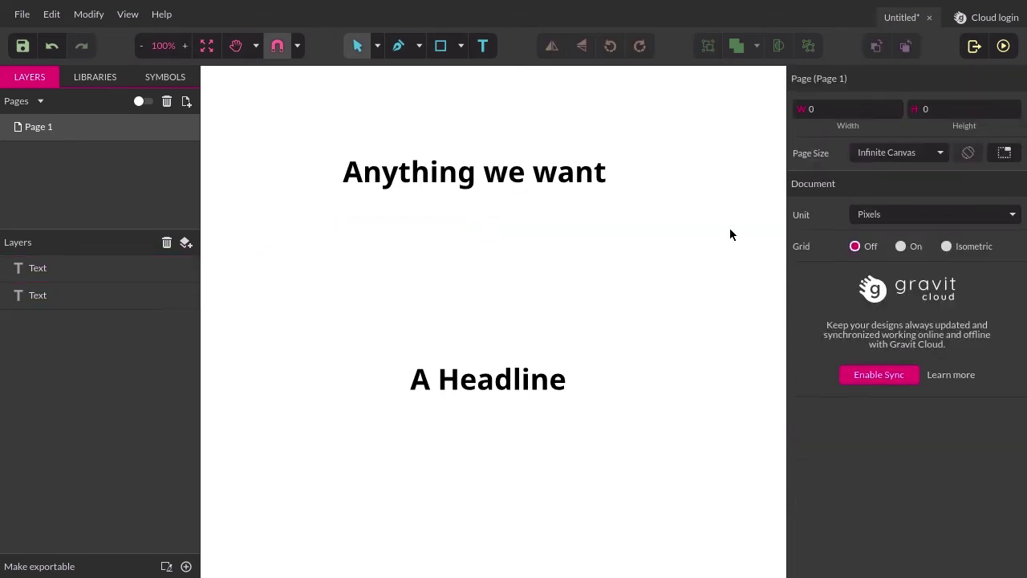
left_click(435, 168)
Step: Delete both the 'Anything we want' and 'A Headline' text objects
key("Delete")
left_click(518, 312)
key("Delete")
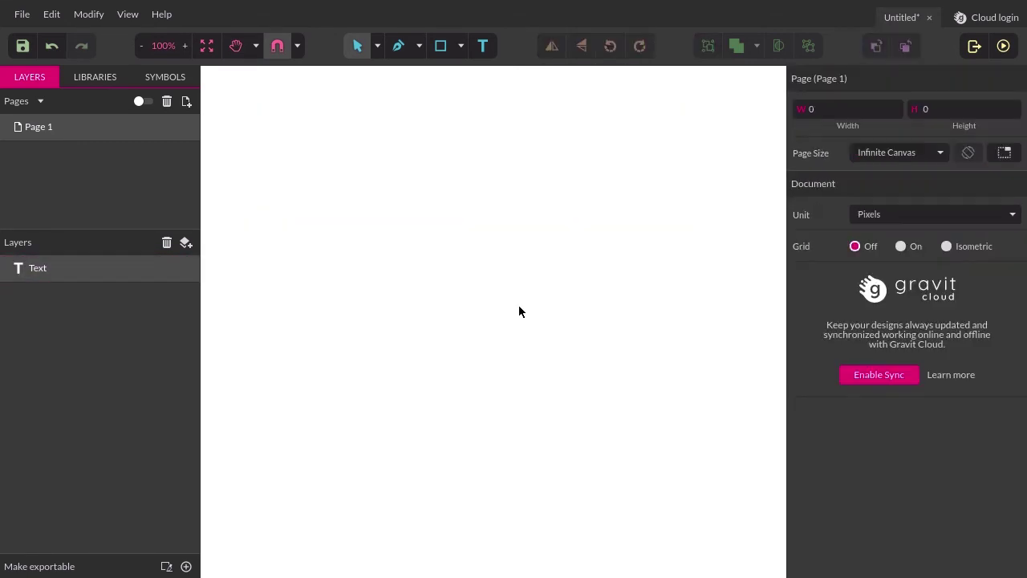
Step: Draw a large text box and expand 'lorem' into a placeholder paragraph
left_click(482, 46)
left_click_drag(276, 120, 713, 530)
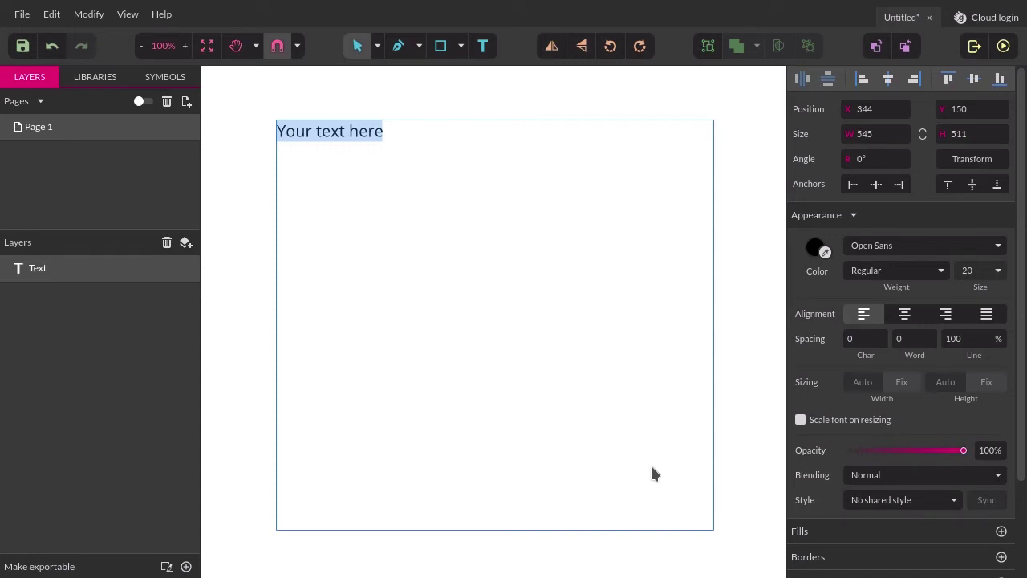
type("lorem")
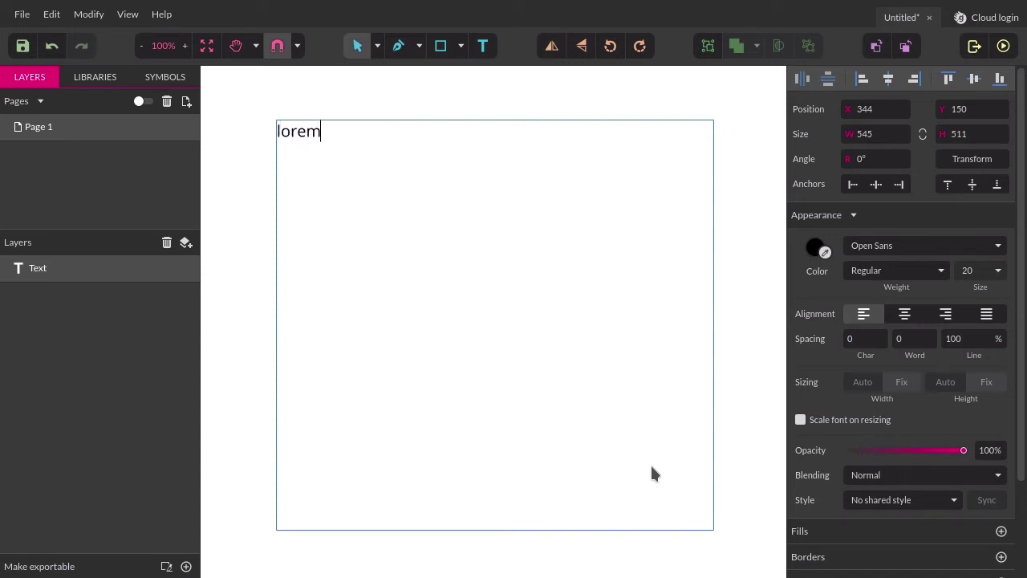
key("Tab")
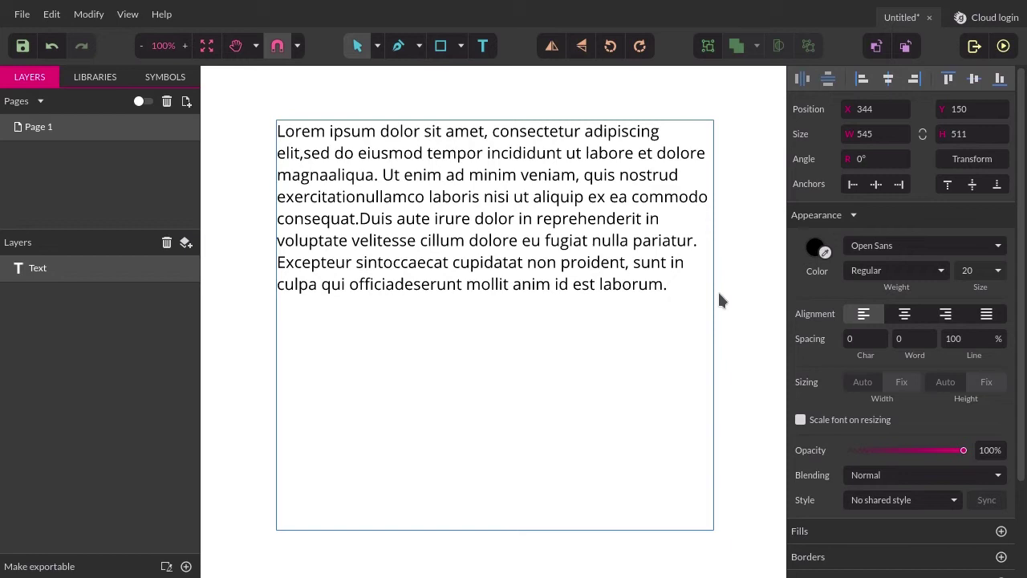
Step: Try character spacing 10 and word spacing 10 on the paragraph, undoing each
key("Escape")
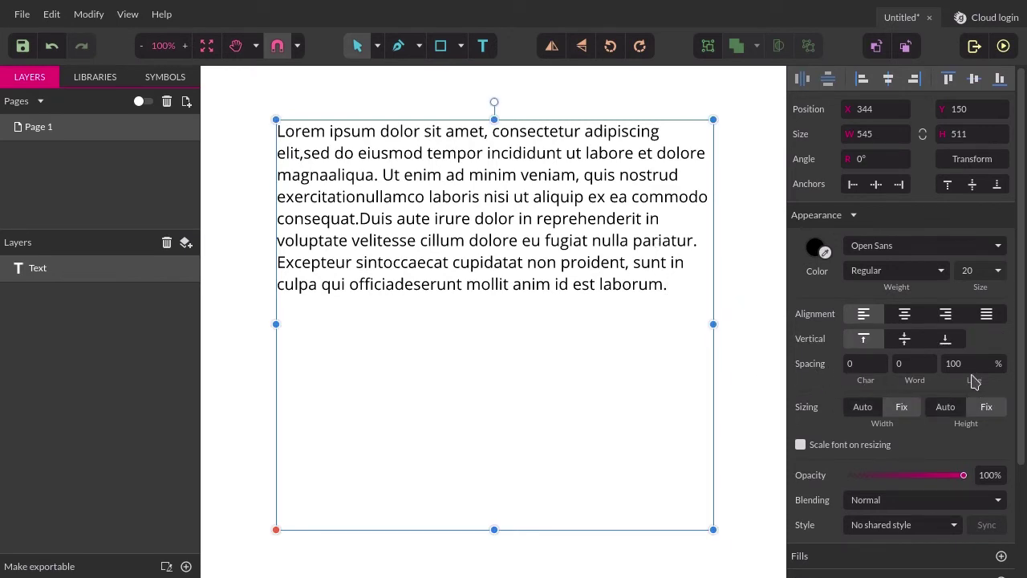
left_click(866, 365)
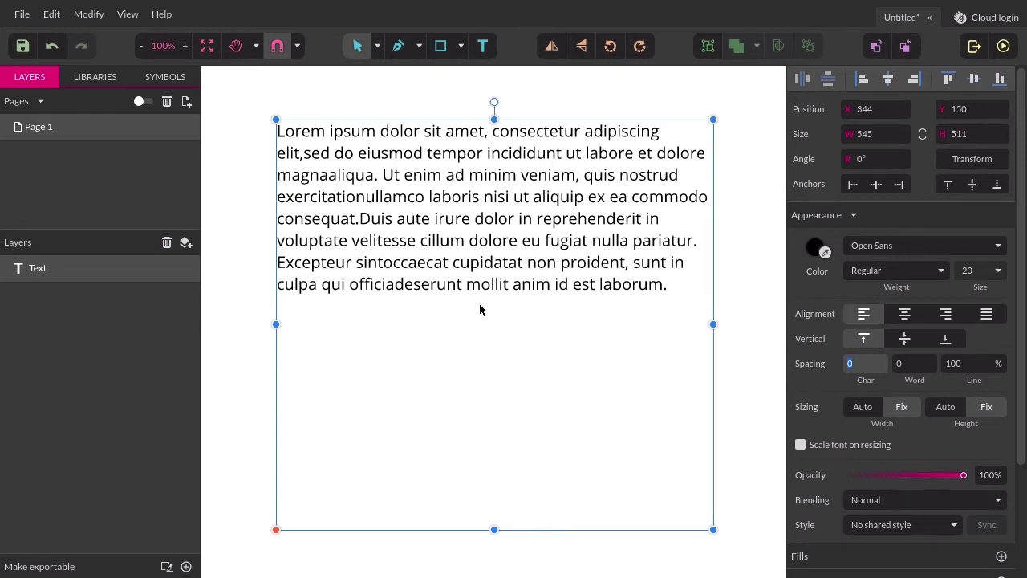
type("10")
key("Return")
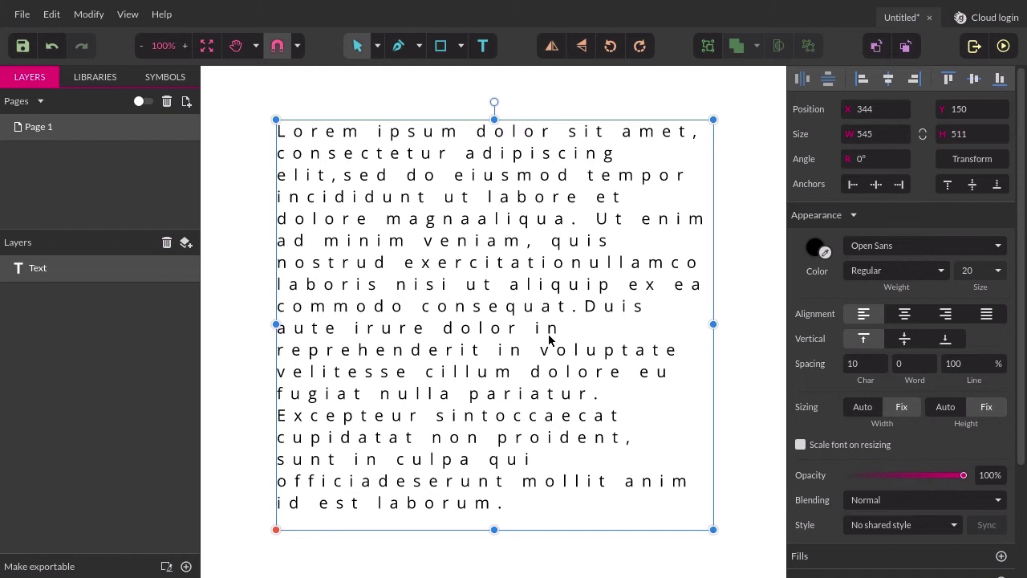
key("ctrl+z")
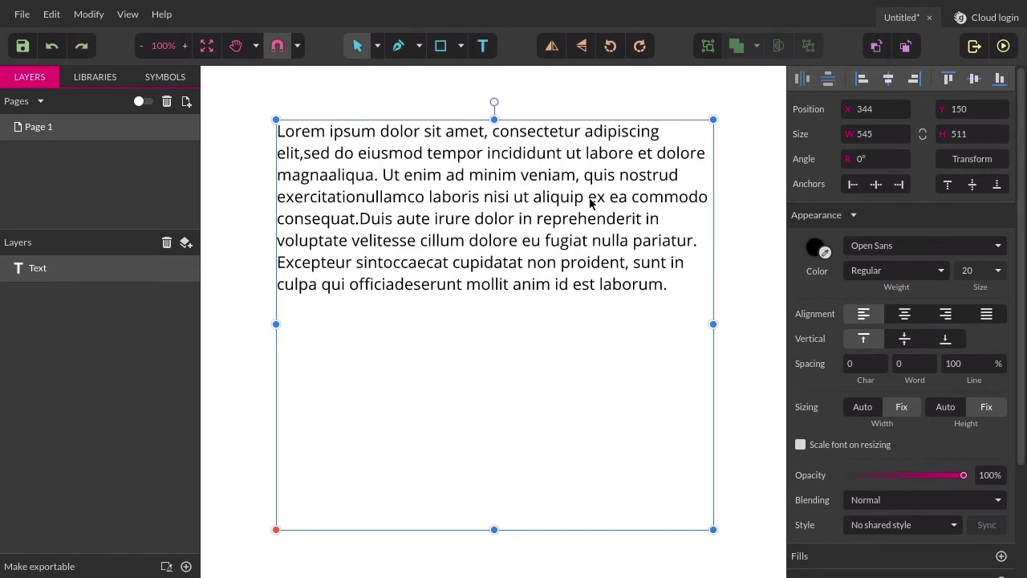
left_click(925, 366)
type("10")
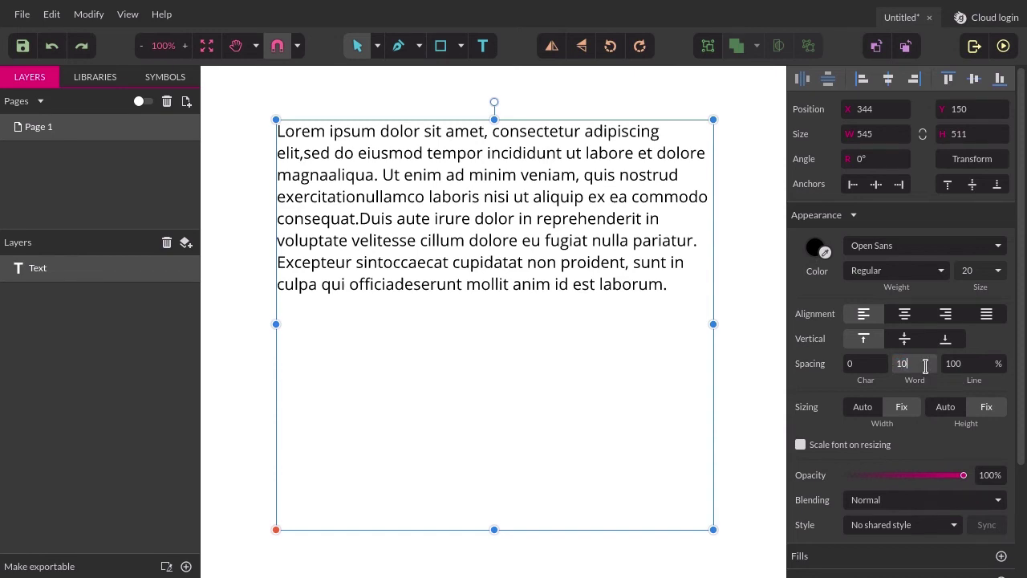
key("Return")
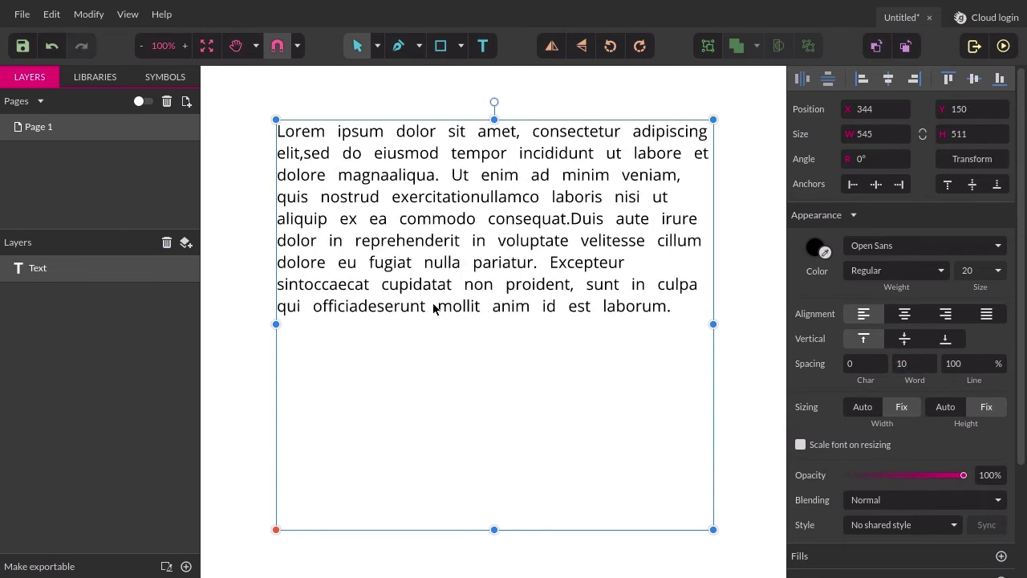
key("ctrl+z")
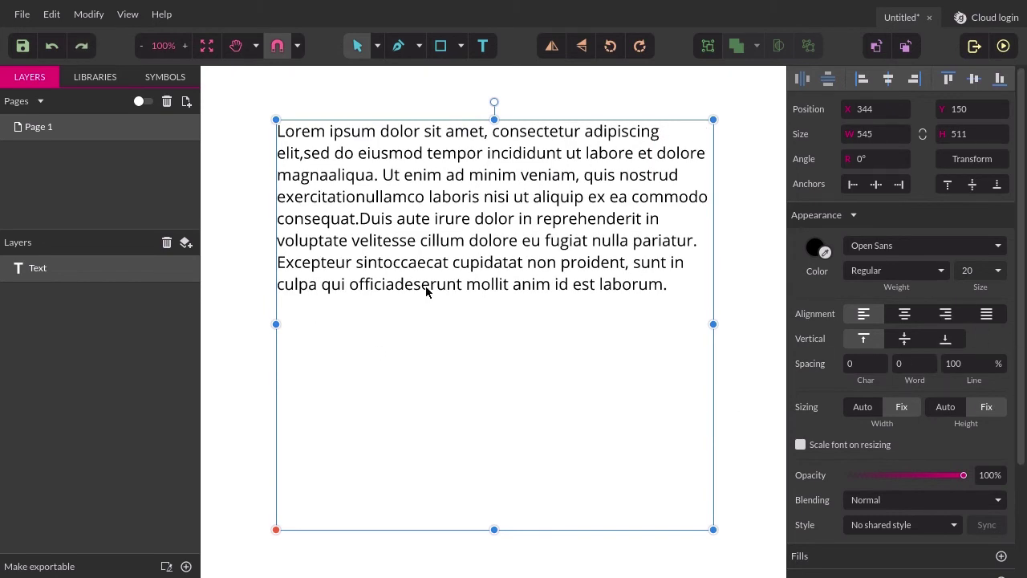
Step: Set the paragraph's line spacing to 160%
left_click(966, 361)
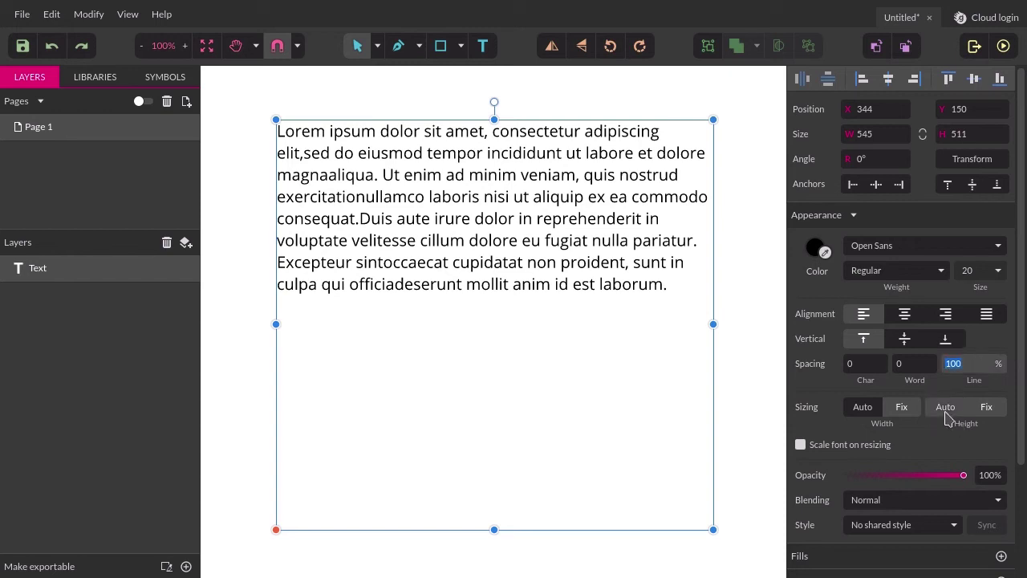
type("160")
key("Return")
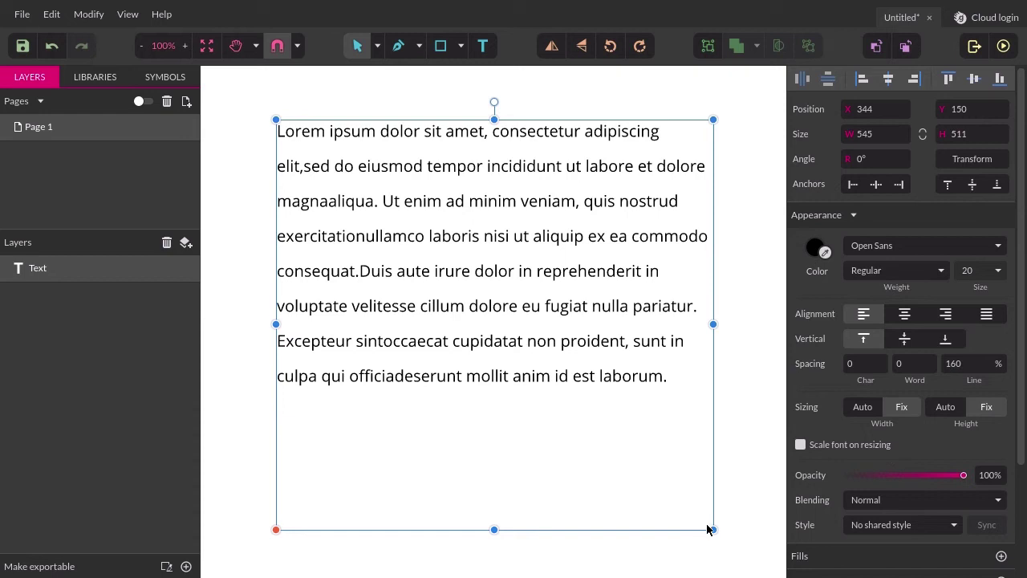
Step: Shrink the paragraph box with Scale font on resizing enabled so the text scales down
left_click_drag(712, 530, 702, 494)
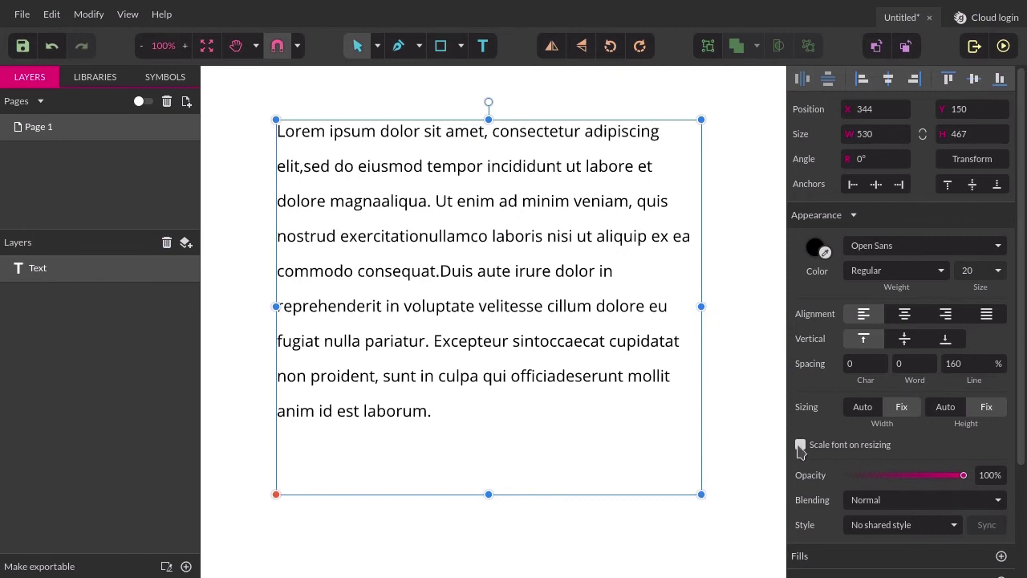
left_click(800, 444)
mouse_move(701, 494)
left_mouse_down()
mouse_move(535, 394)
mouse_move(497, 275)
mouse_move(529, 318)
mouse_move(647, 417)
mouse_move(692, 480)
left_mouse_up()
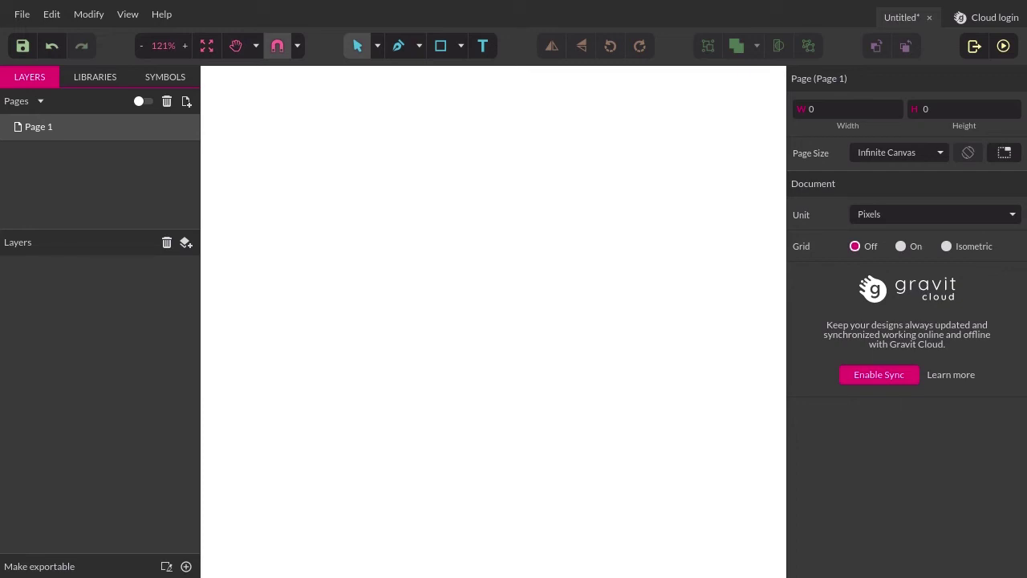
Step: Draw a 325 px circle with the Ellipse tool
left_click(460, 46)
left_click(495, 115)
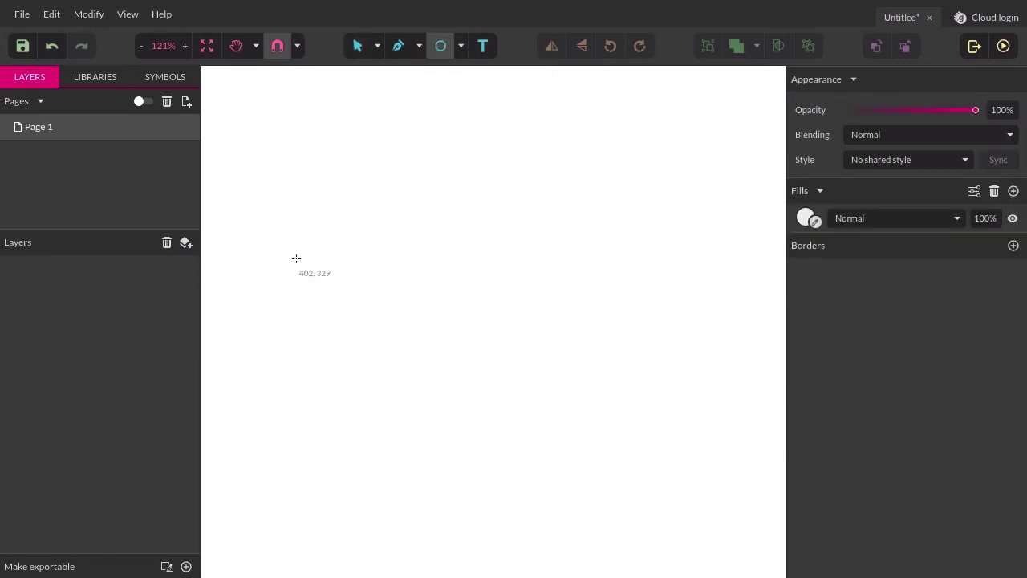
left_click(322, 202)
left_click_drag(418, 421, 585, 521)
Step: Type 'So now this text is going to follow this path around this ellipse' along the circle's edge
left_click(491, 50)
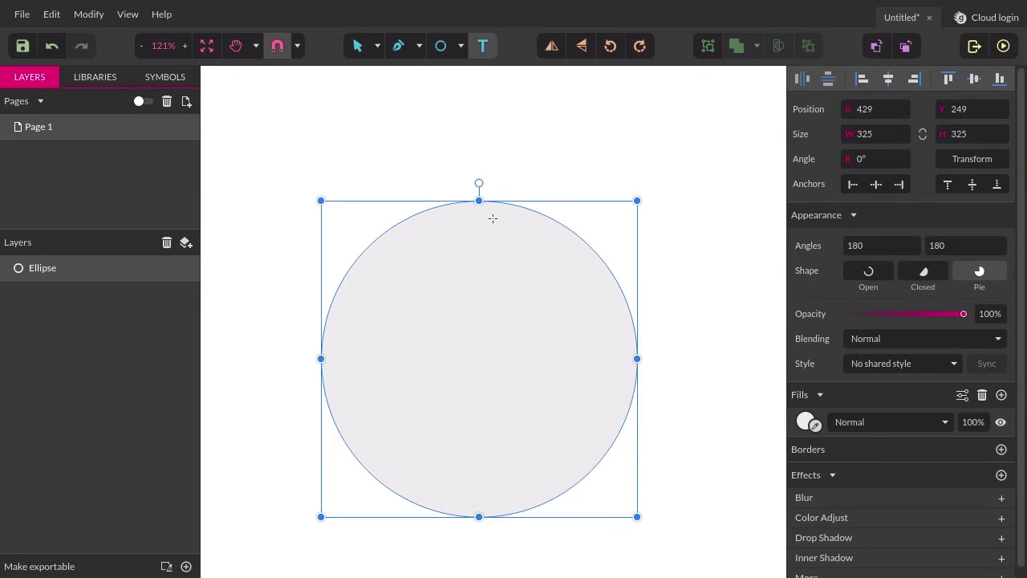
left_click(417, 213)
type("So n")
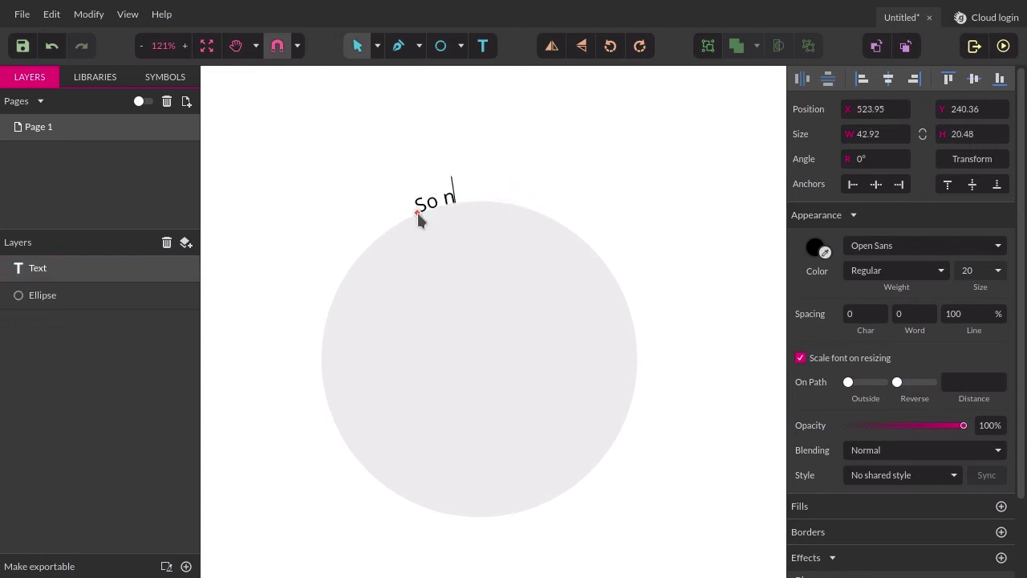
type("ow this text is ")
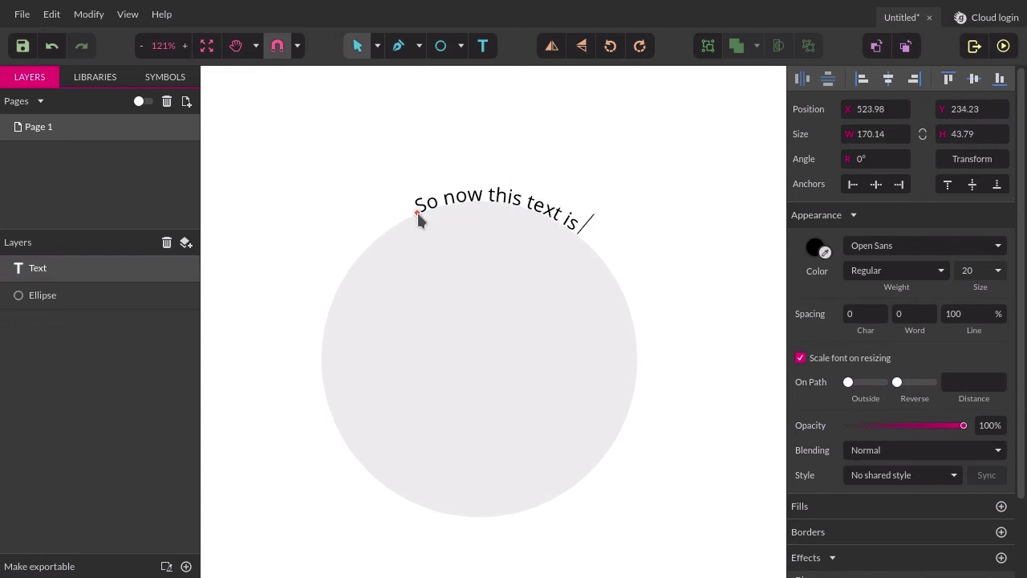
type("going t")
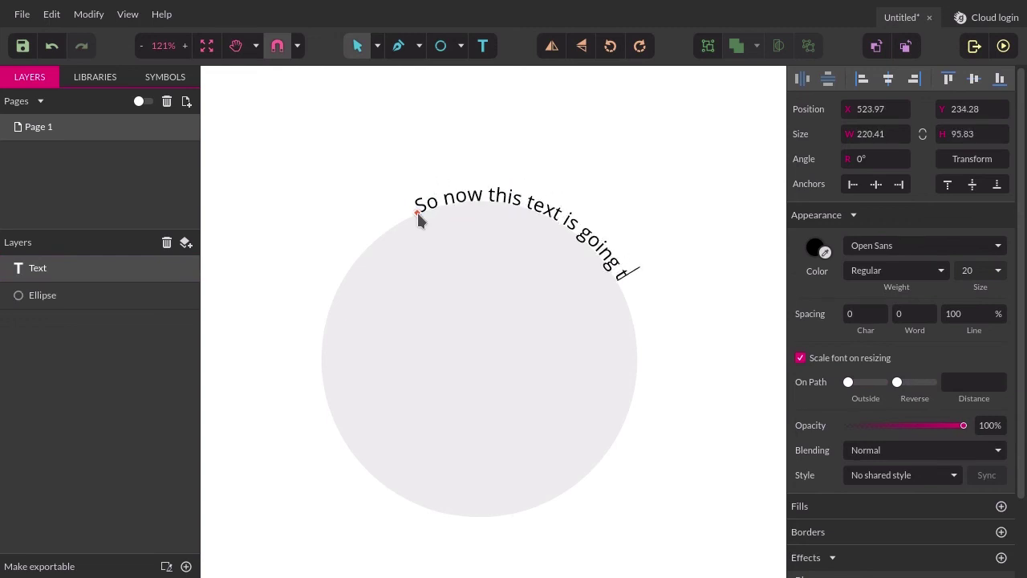
type("o follow")
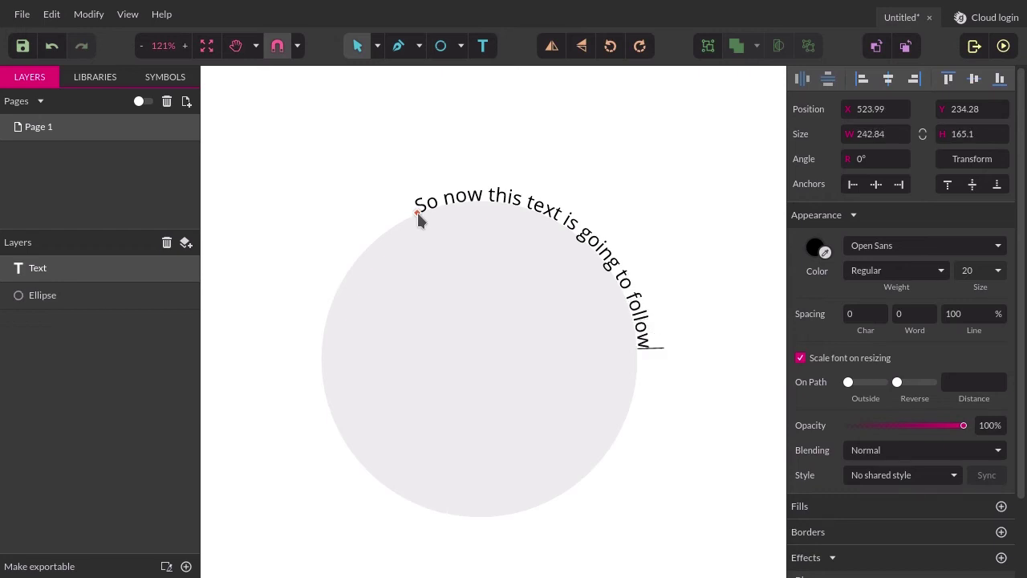
type(" this path aroun")
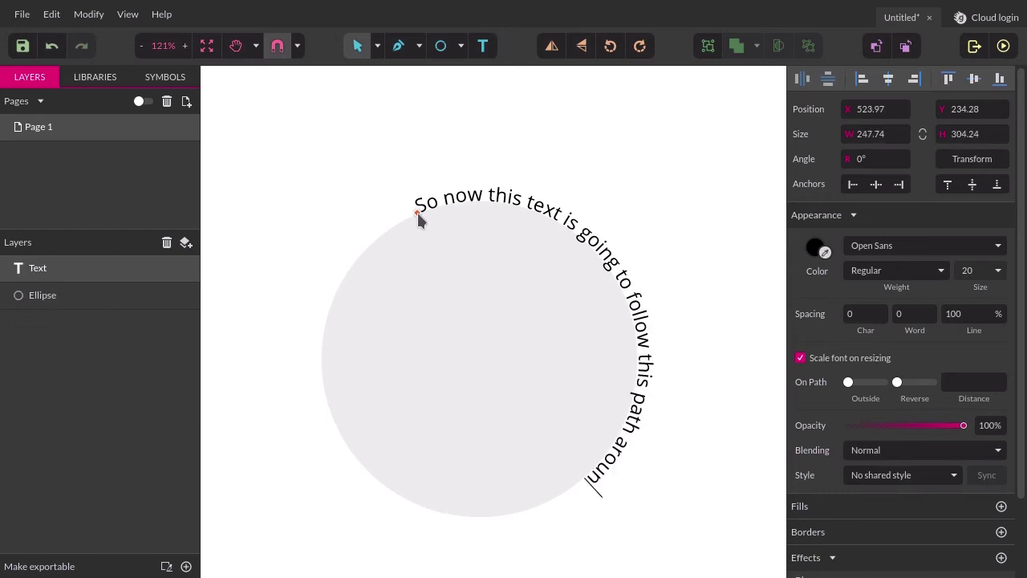
type("d this ellipse")
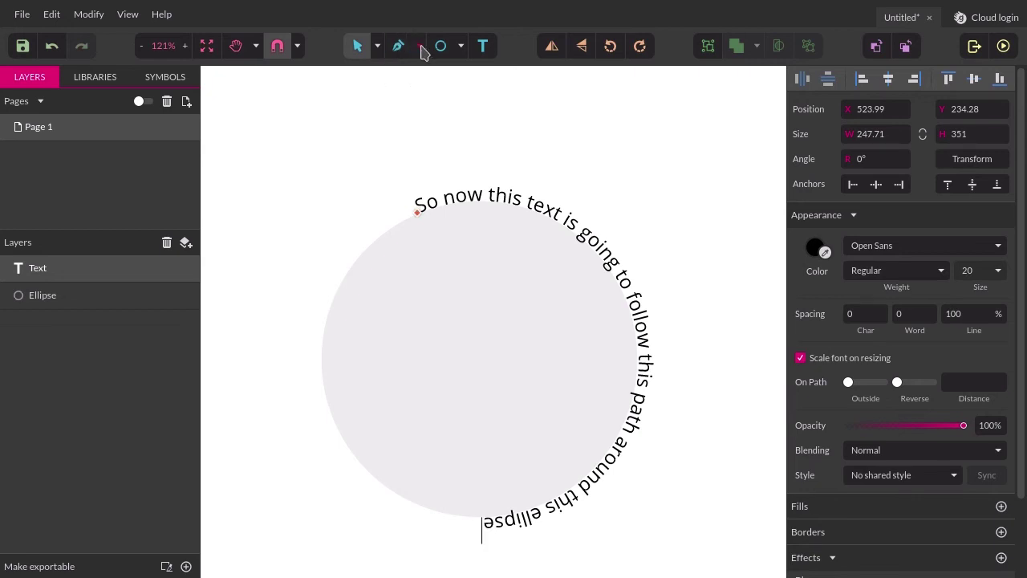
Step: Finish editing the circle text and pan up to make room above the circle
left_click(419, 46)
key("Escape")
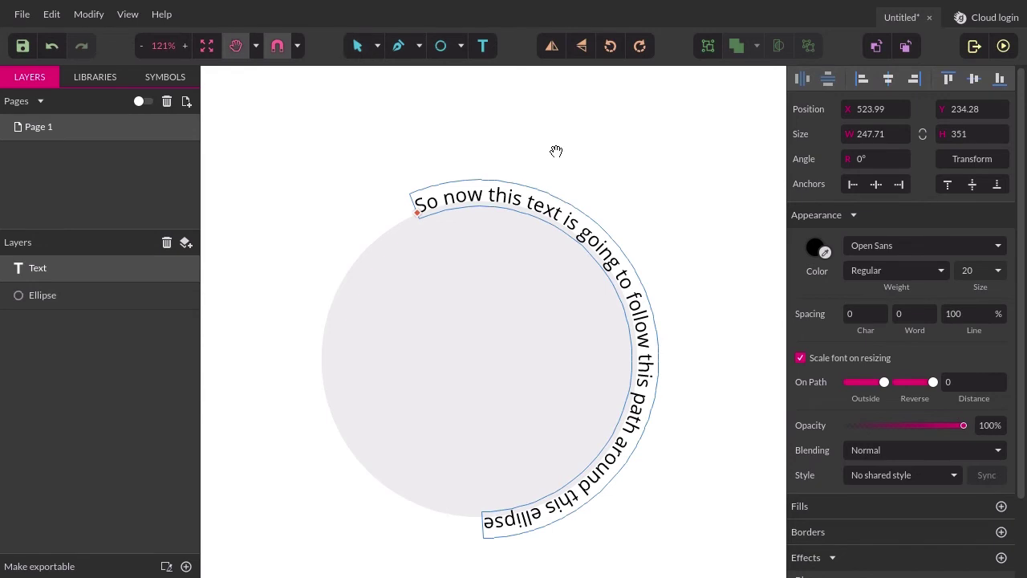
left_click_drag(554, 152, 572, 329)
scroll(572, 329, "down", 1)
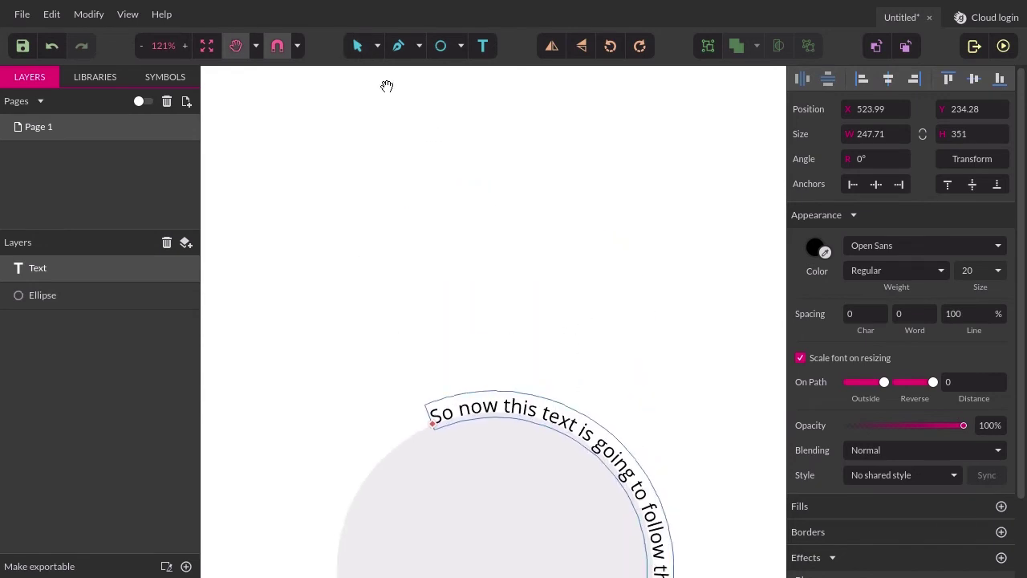
Step: Draw a four-point Bezigon wave (start, crest, trough, end) above the circle
left_click(418, 46)
left_click(450, 96)
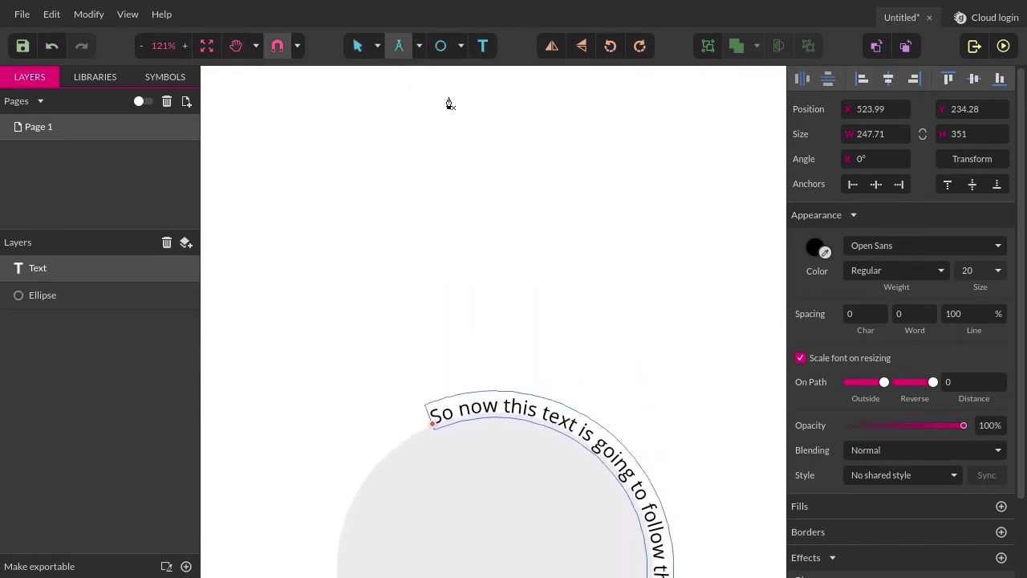
left_click(220, 279)
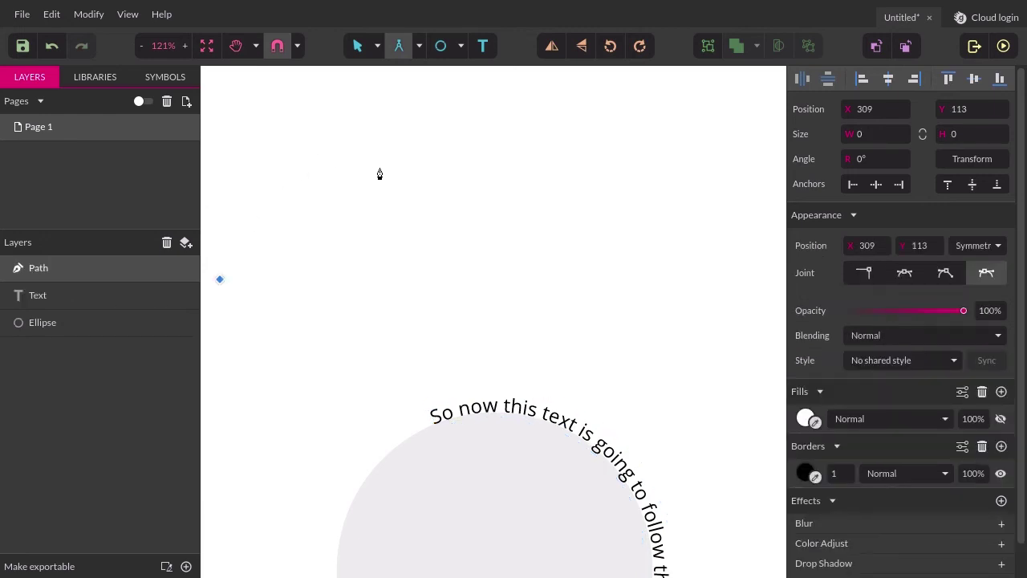
left_click(379, 167)
left_click(571, 309)
left_click(729, 168)
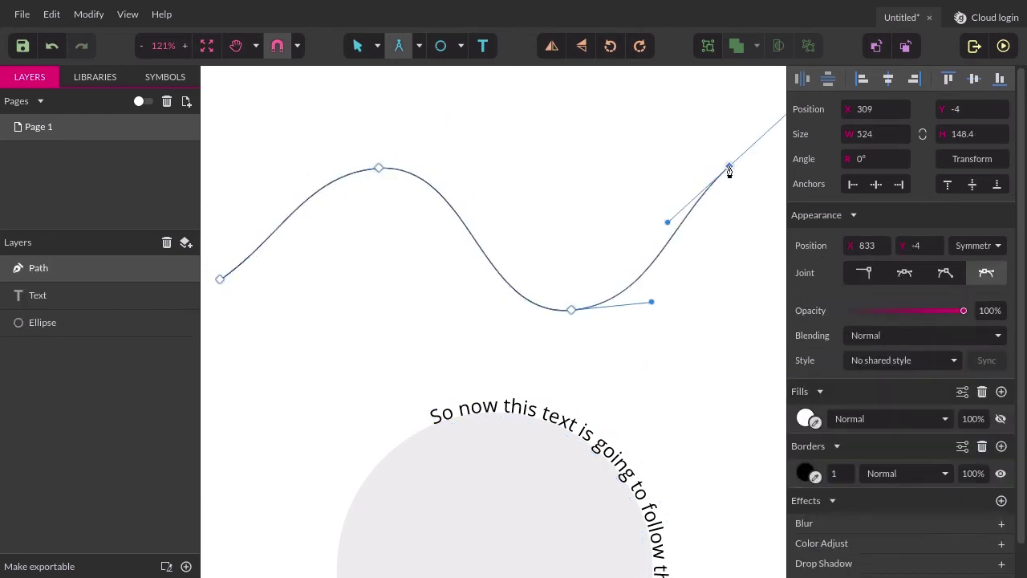
left_click(483, 45)
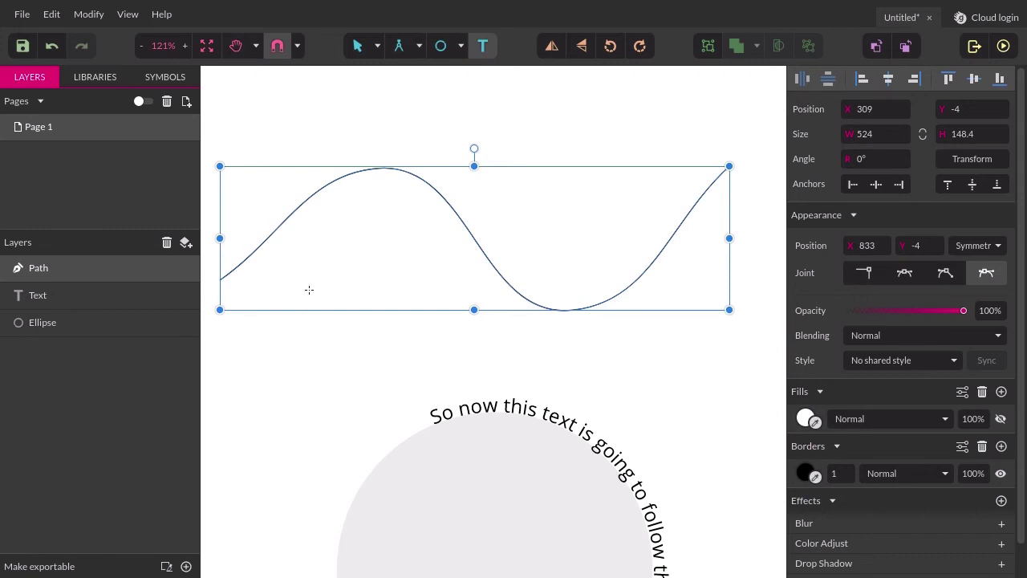
Step: Add 'Following along a wavy path' at the curve's left end and slide it slightly along
left_click(235, 265)
type("Fol")
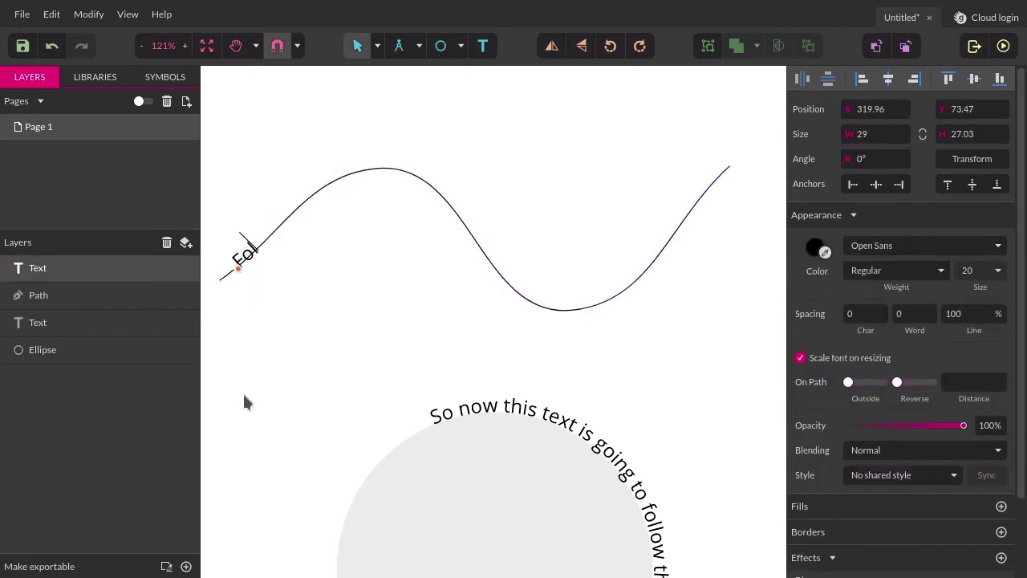
type("lowing alo")
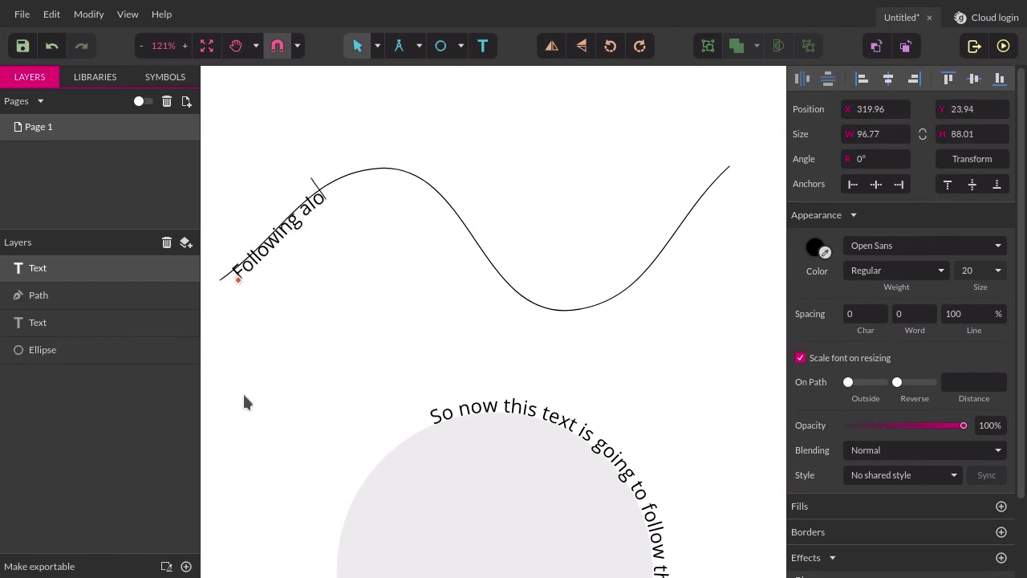
type("ng a wavy")
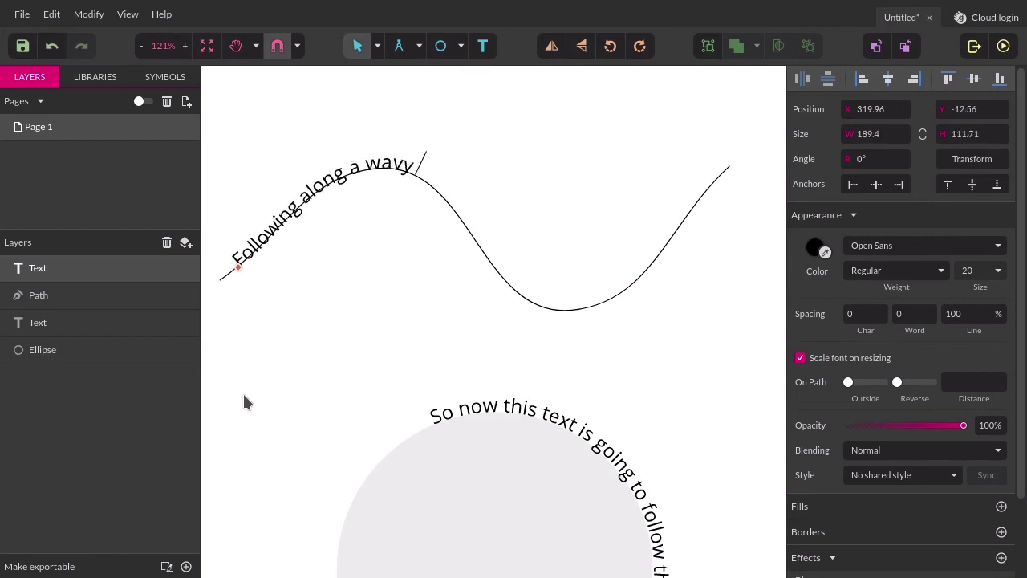
type(" path")
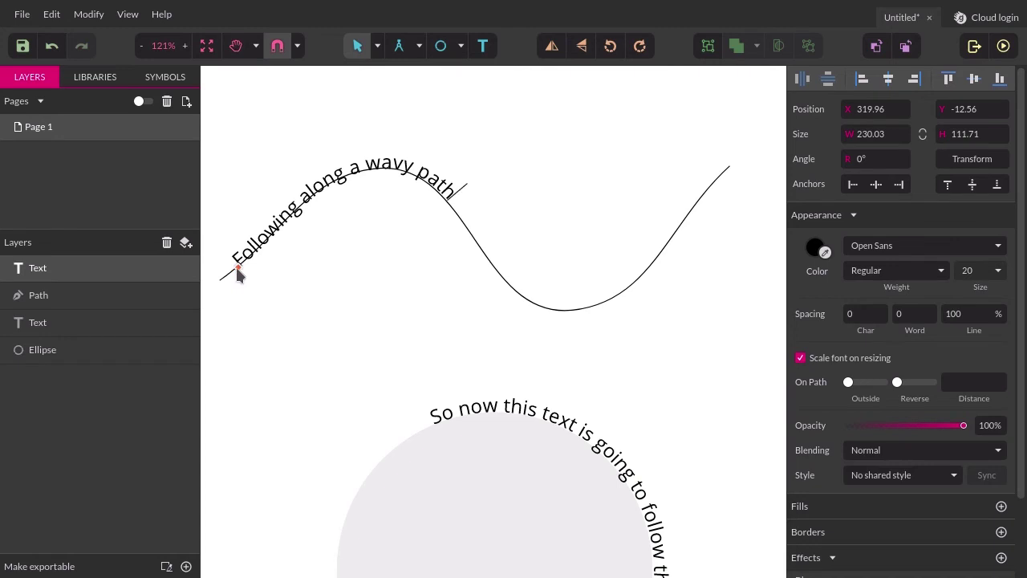
key("ctrl+a")
key("Escape")
mouse_move(241, 266)
left_mouse_down()
mouse_move(361, 222)
mouse_move(424, 222)
mouse_move(602, 271)
mouse_move(562, 291)
mouse_move(470, 291)
mouse_move(370, 216)
mouse_move(332, 219)
mouse_move(243, 279)
left_mouse_up()
Step: Select the circle's text, slide its start around the ellipse, and turn off On Path Outside
left_click(582, 541)
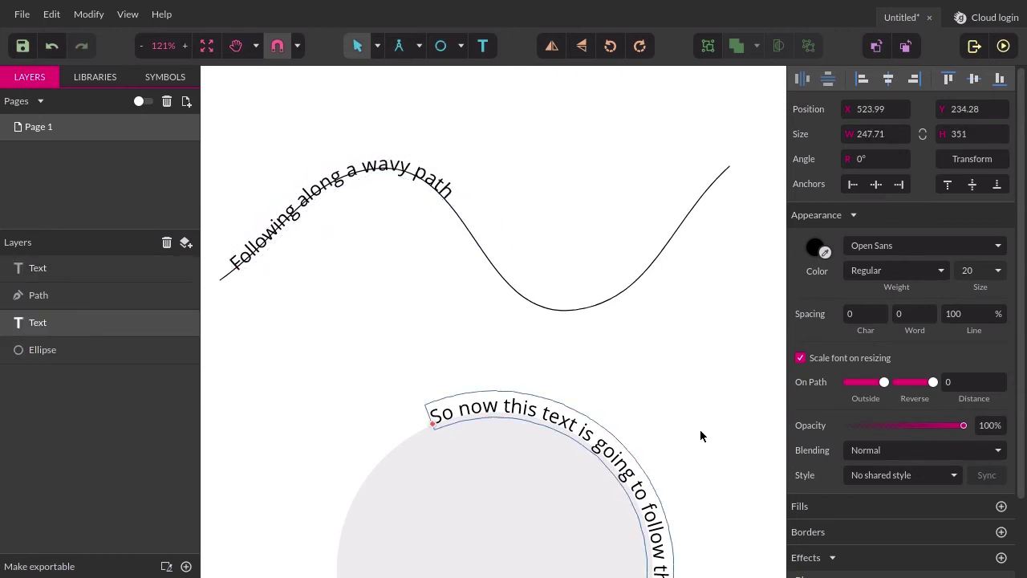
left_click_drag(700, 438, 681, 252)
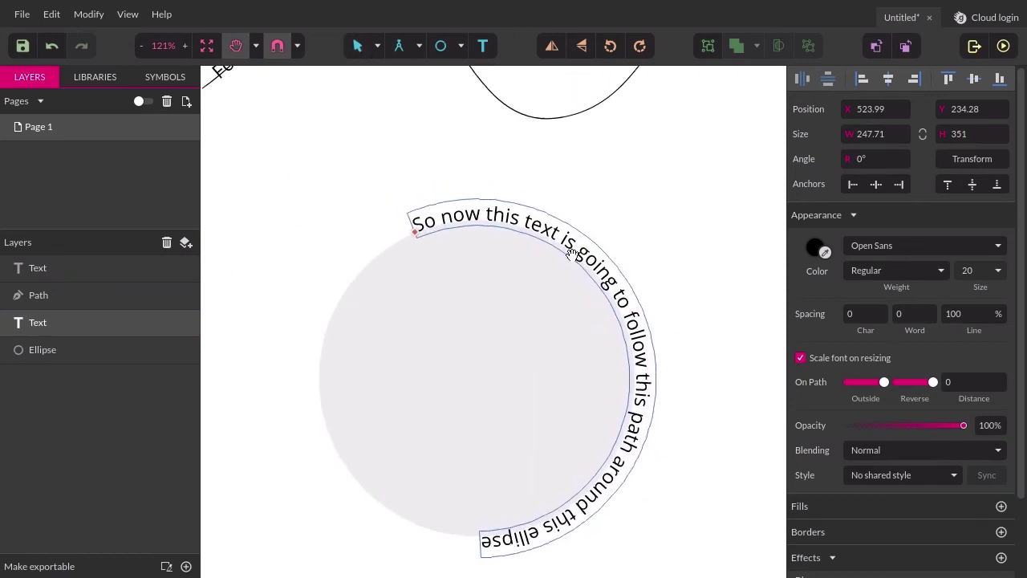
key("v")
left_click_drag(417, 234, 329, 409)
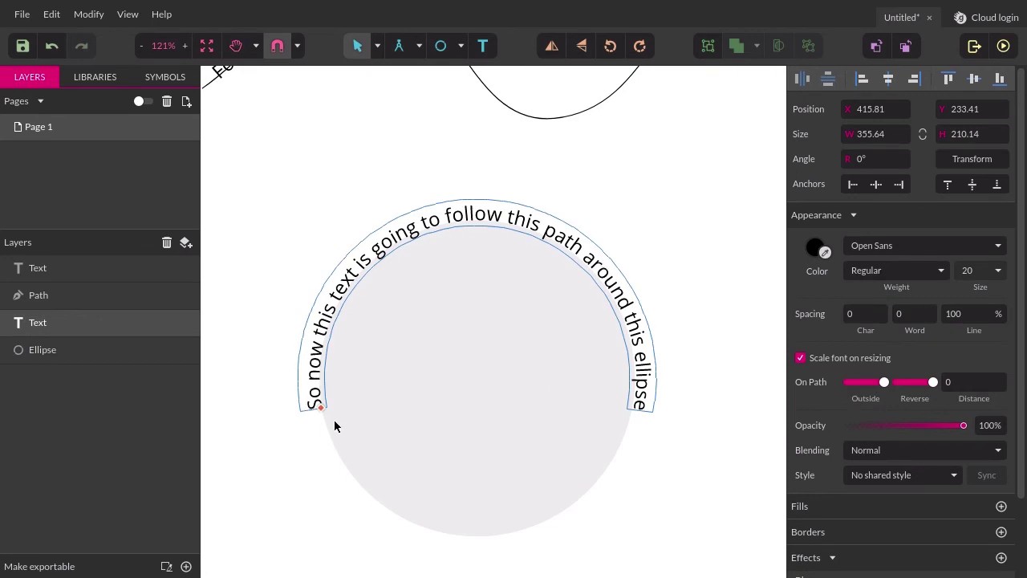
left_click(864, 385)
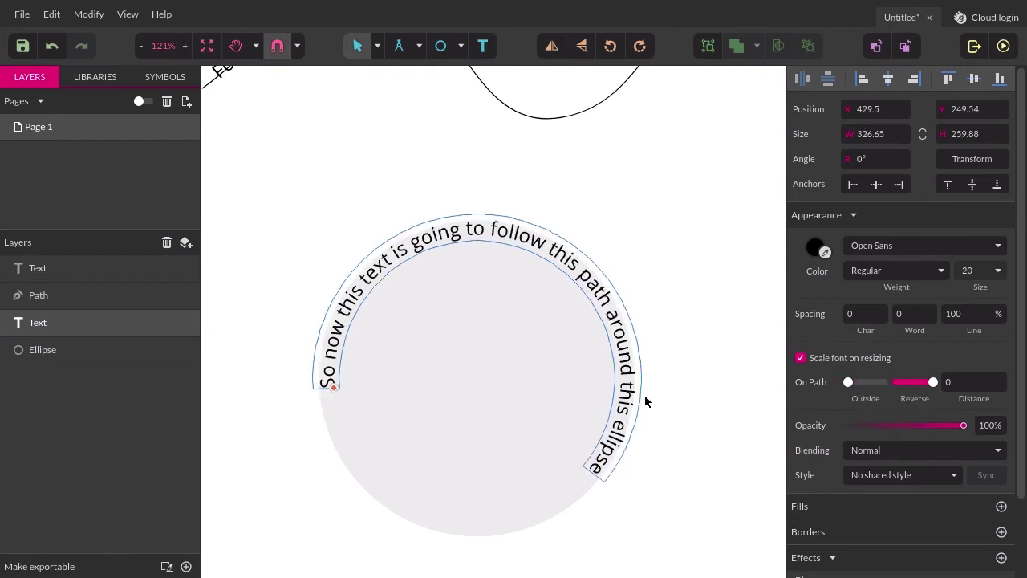
Step: Turn off Reverse and drag the text's start so it follows the lower arc
left_click_drag(335, 388, 616, 320)
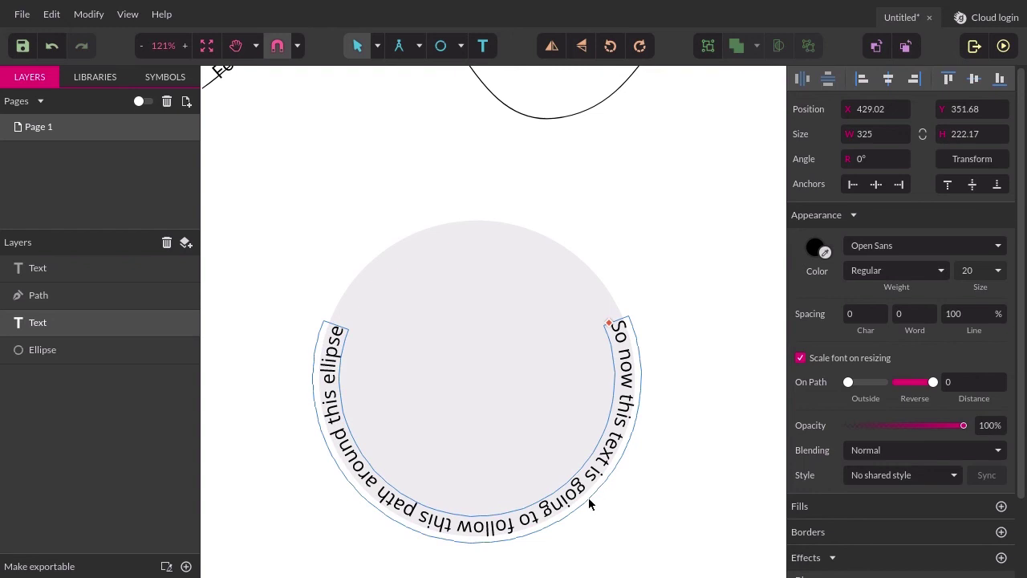
left_click(914, 387)
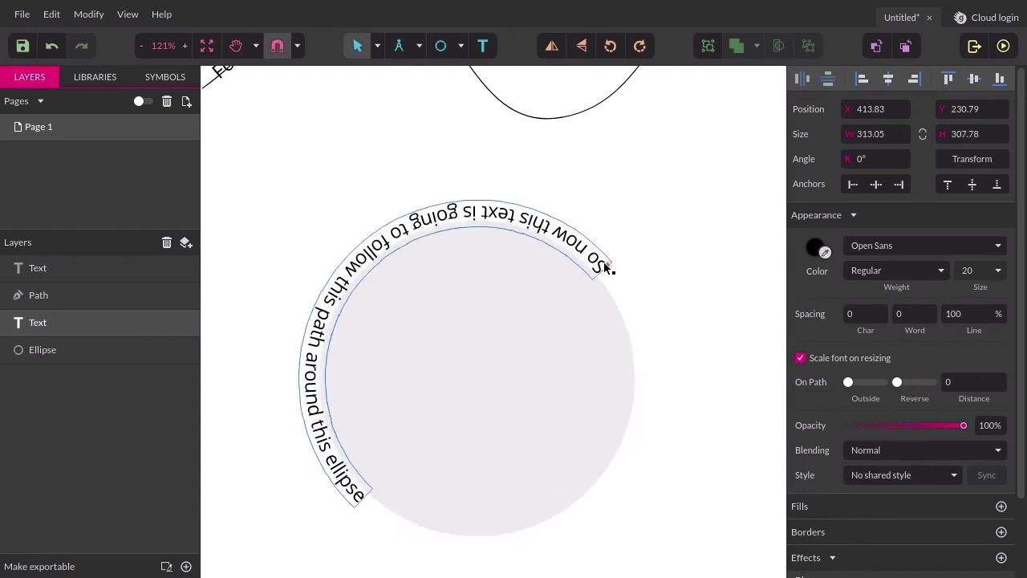
left_click_drag(606, 268, 256, 252)
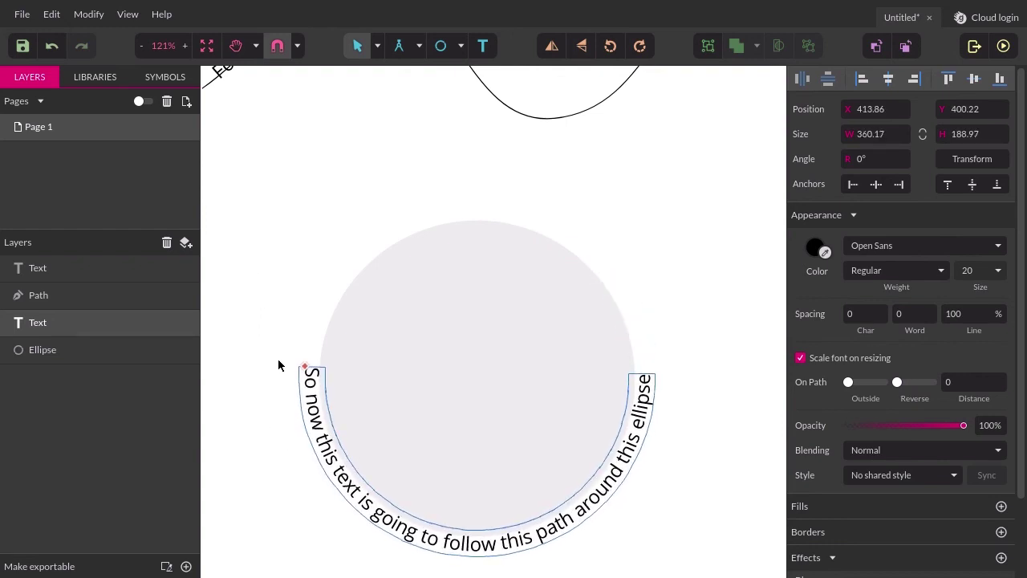
left_click(740, 398)
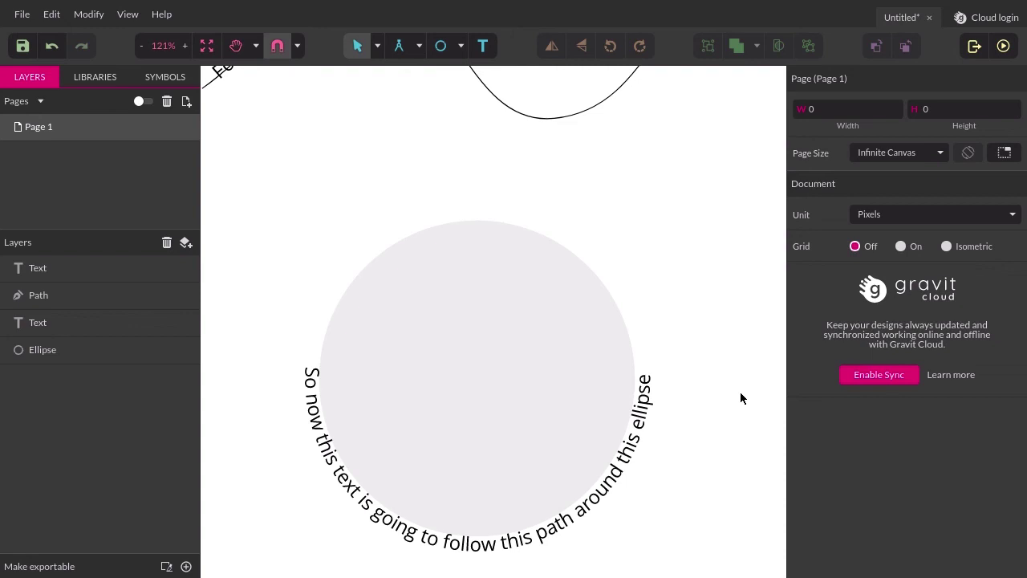
Step: Delete everything and type a new text line 'Some Text How I Want It'
key("ctrl+a")
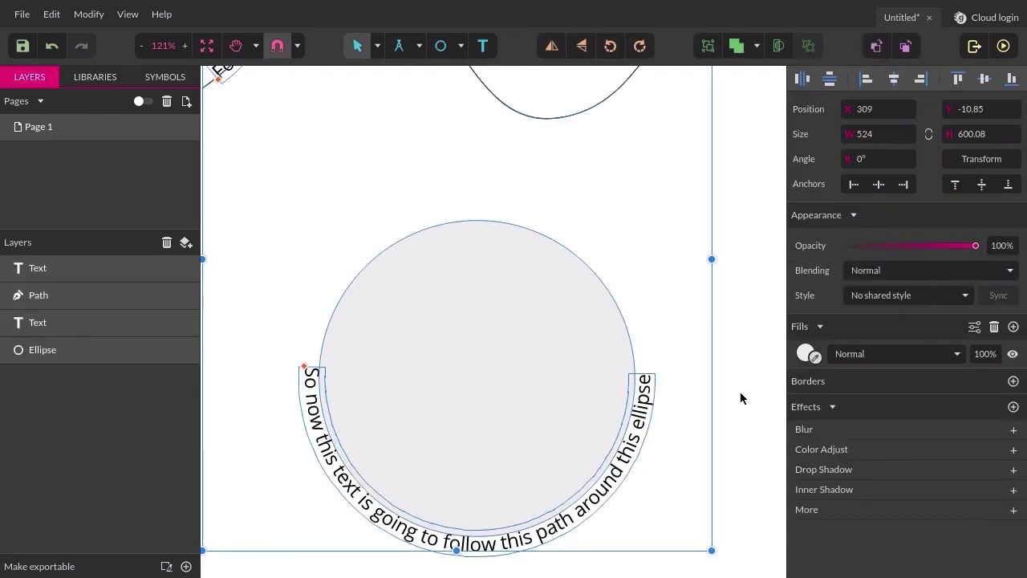
key("Delete")
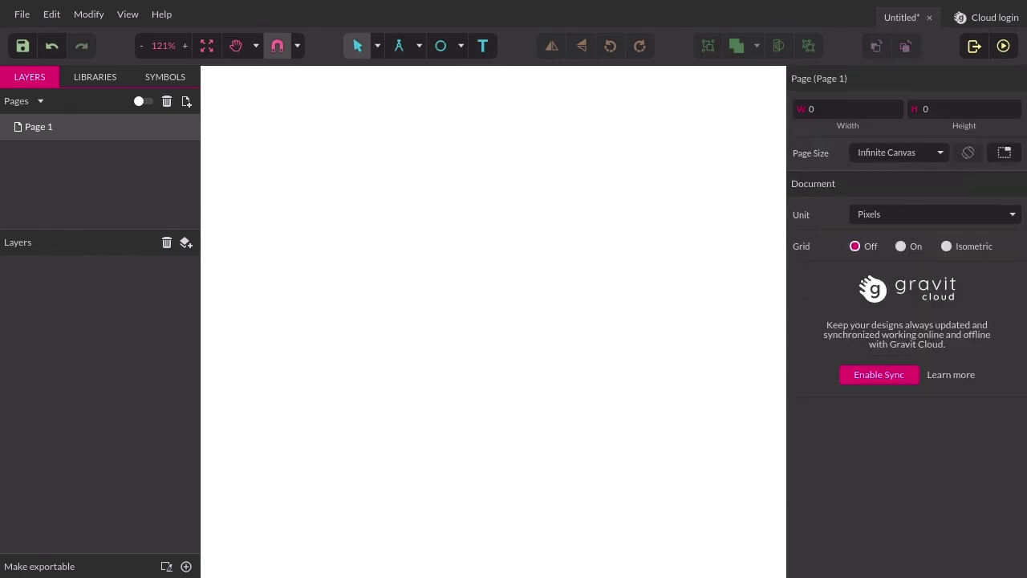
left_click(482, 46)
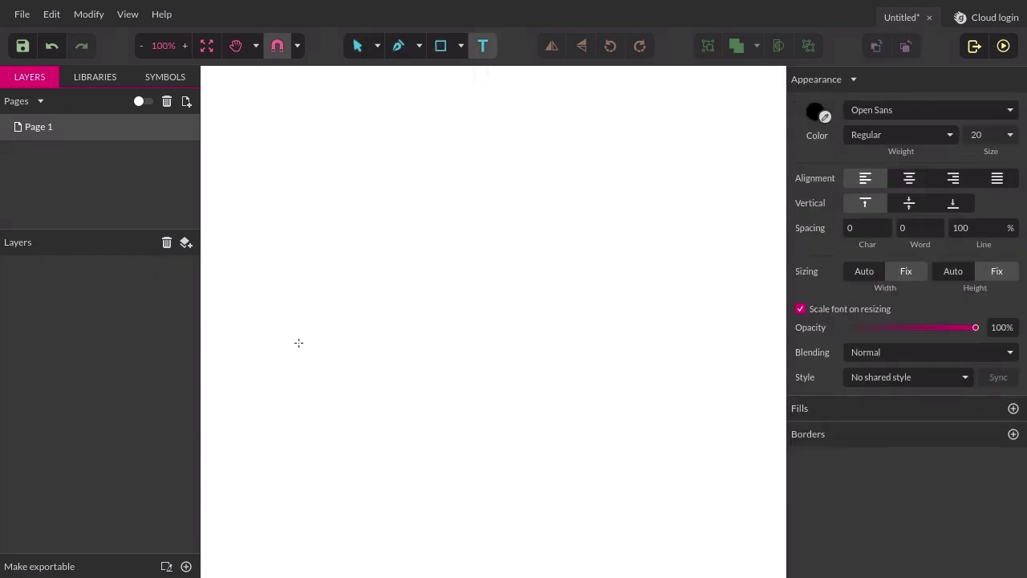
left_click(289, 187)
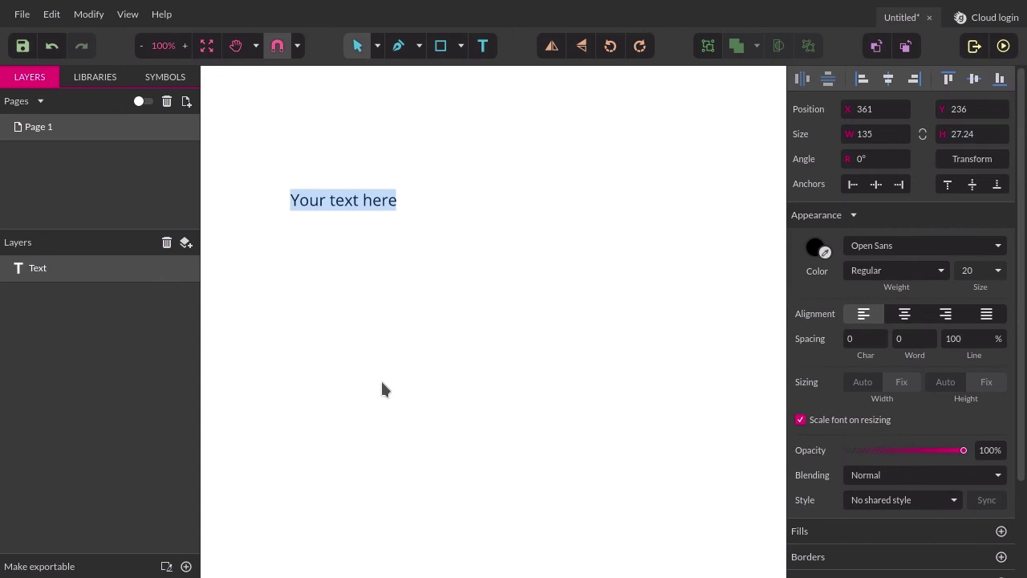
type("So")
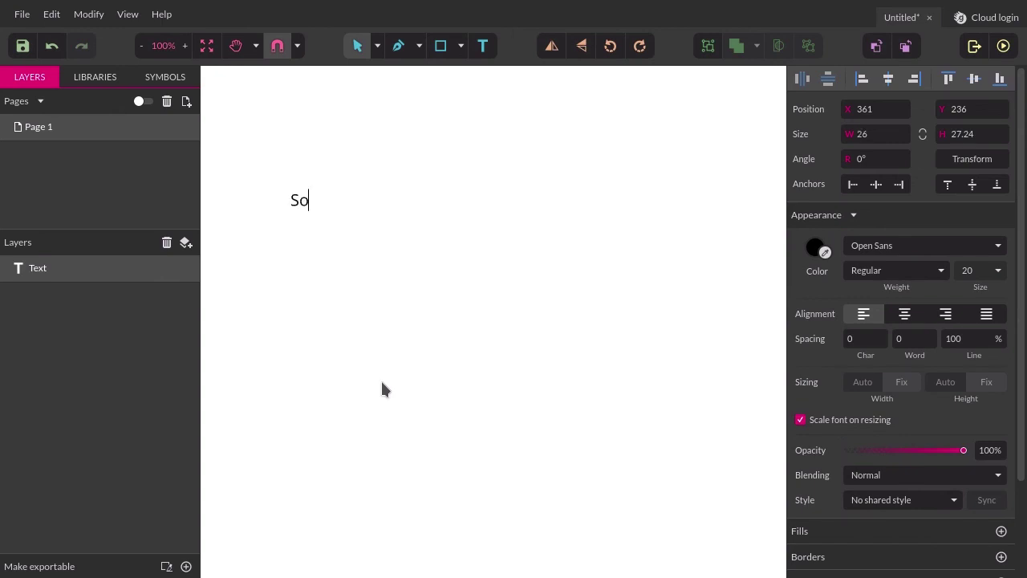
type("me Text How I ")
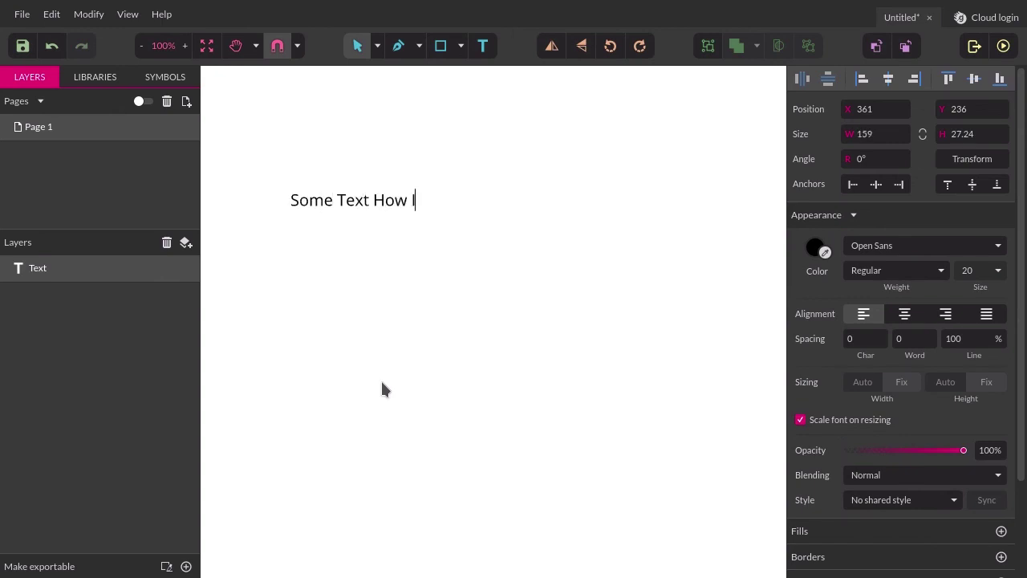
type("Want It")
key("Escape")
left_click_drag(466, 217, 518, 255)
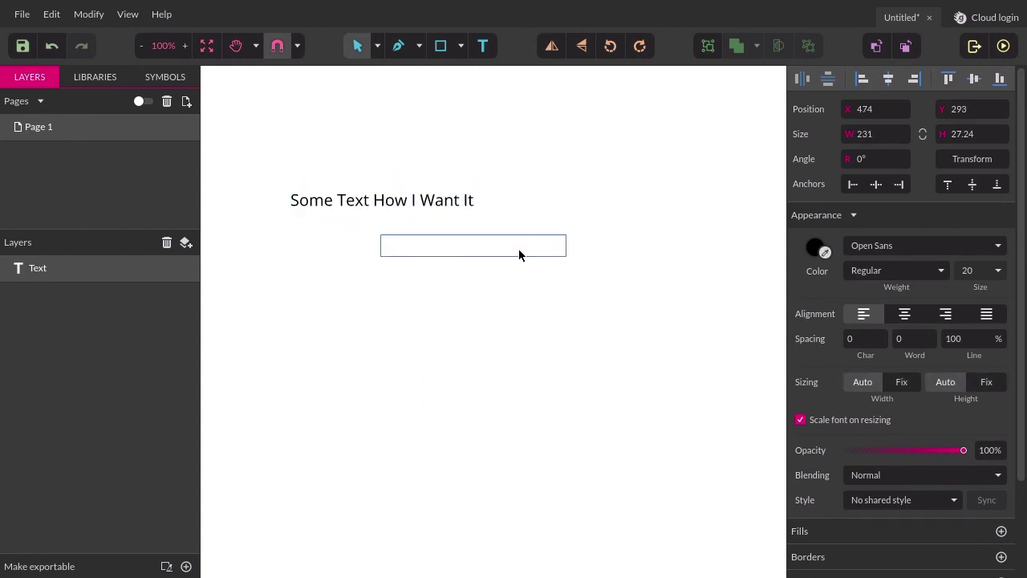
Step: Set the text to 72 px and Bold weight, shifting it left on the page
left_click(1000, 269)
scroll(995, 377, "down", 5)
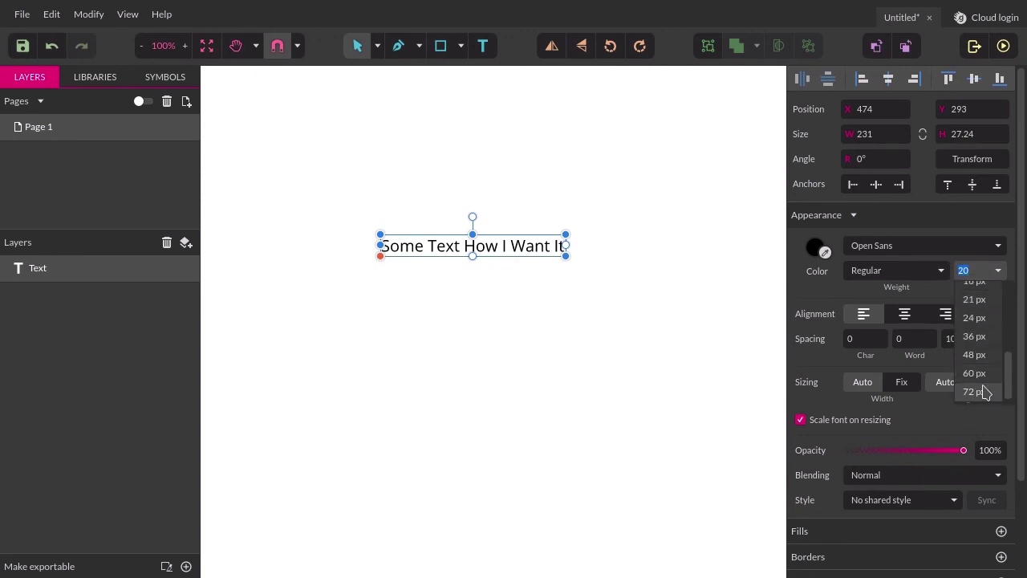
left_click(987, 391)
left_click(946, 274)
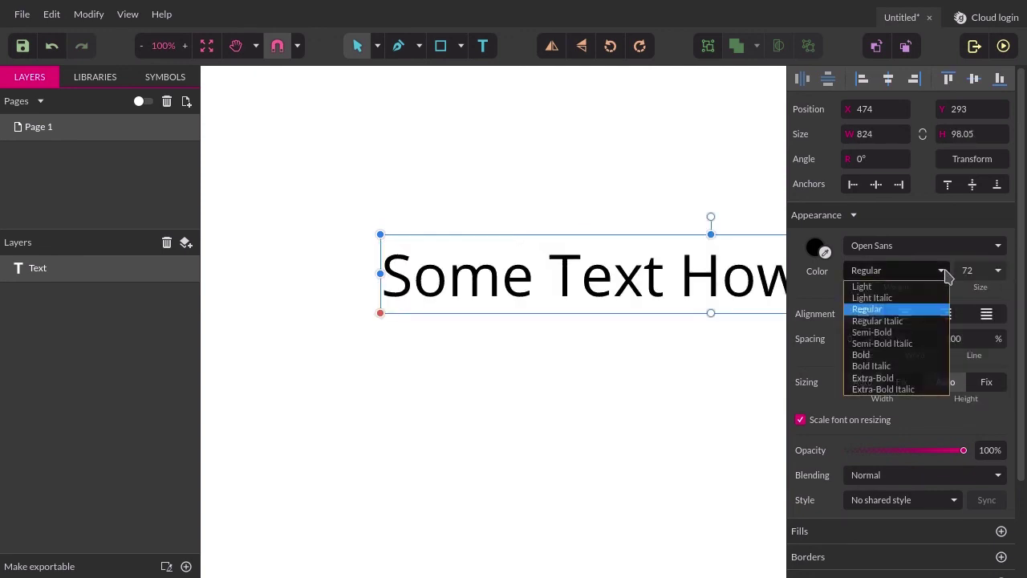
left_click(897, 332)
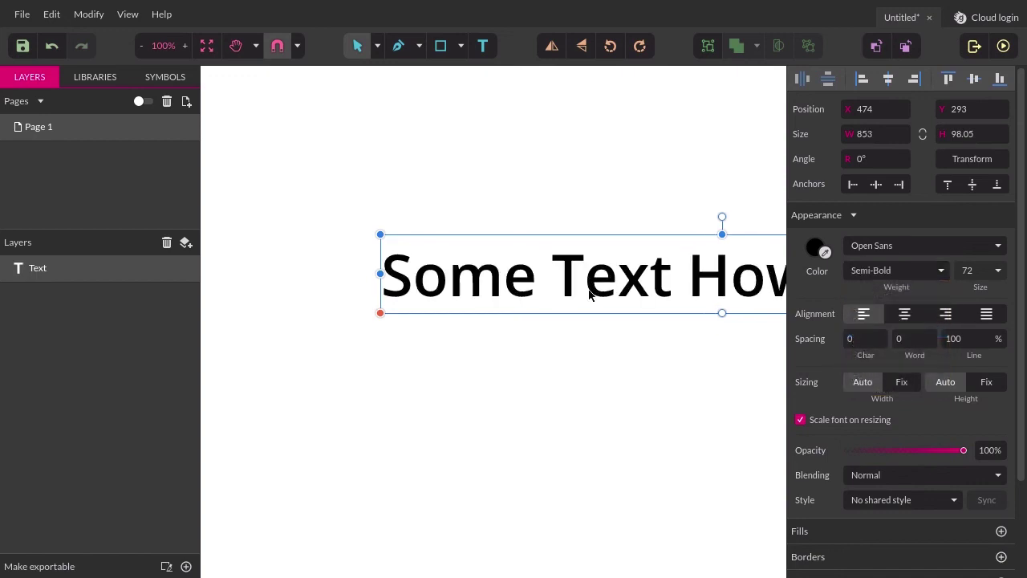
left_click_drag(592, 292, 421, 288)
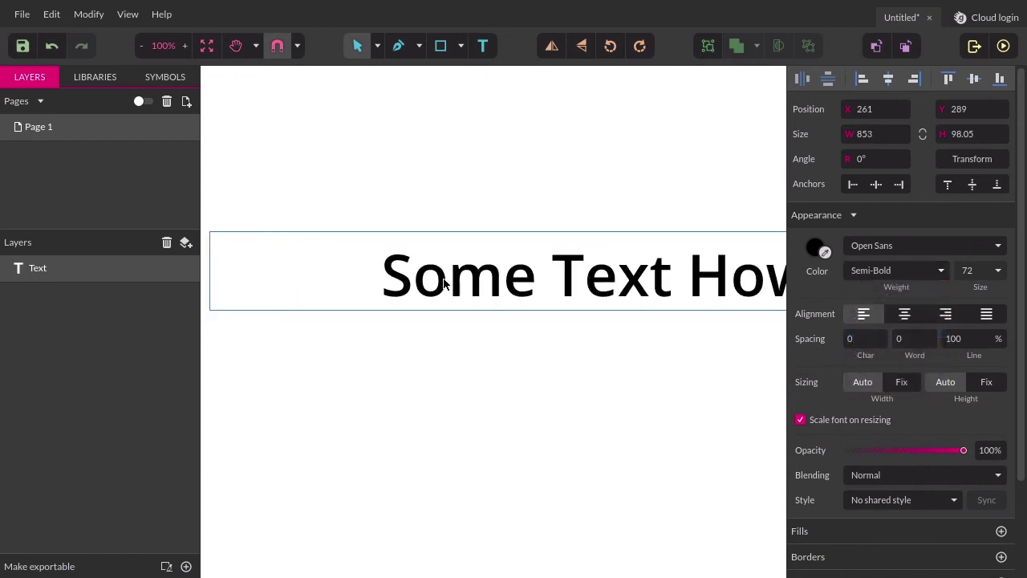
left_click(944, 271)
left_click(903, 359)
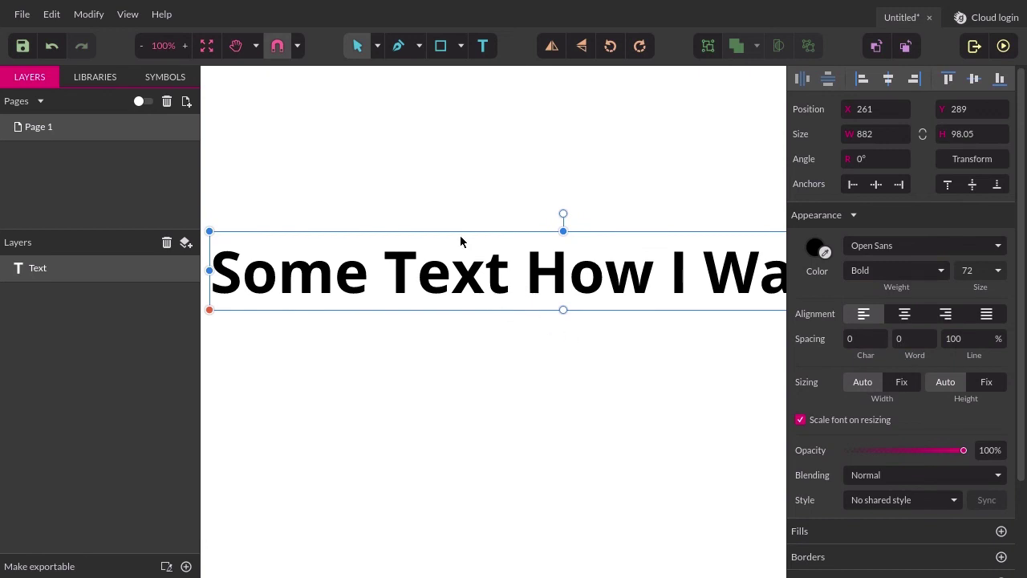
Step: Convert the text to outline paths and switch to the Subselect tool
right_click(403, 275)
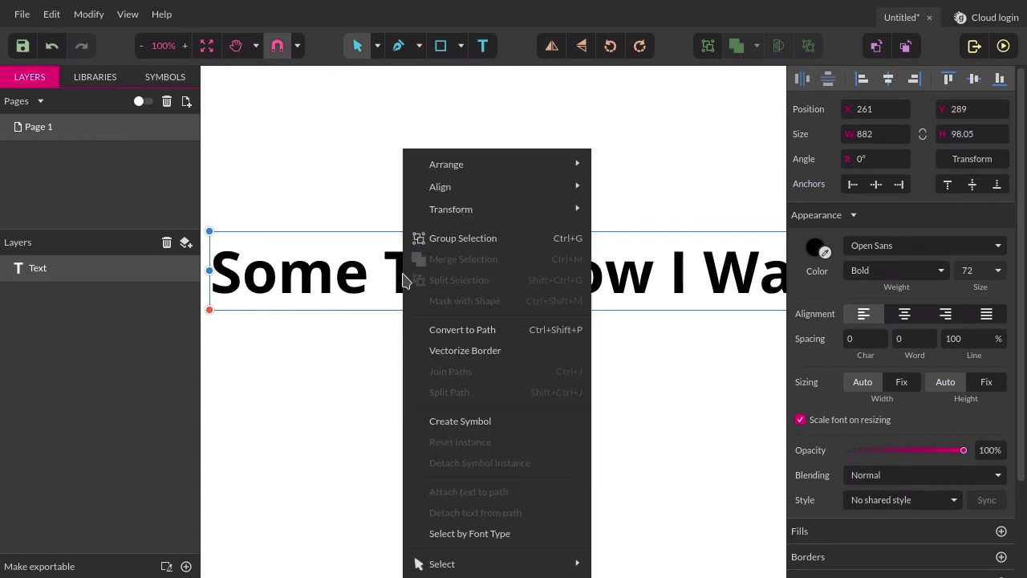
left_click(498, 335)
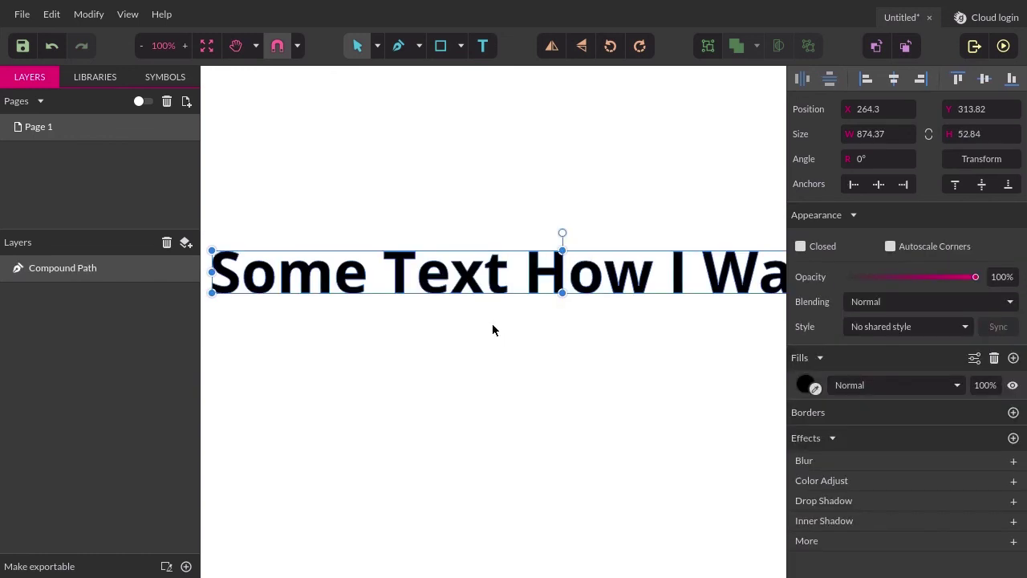
left_click(377, 47)
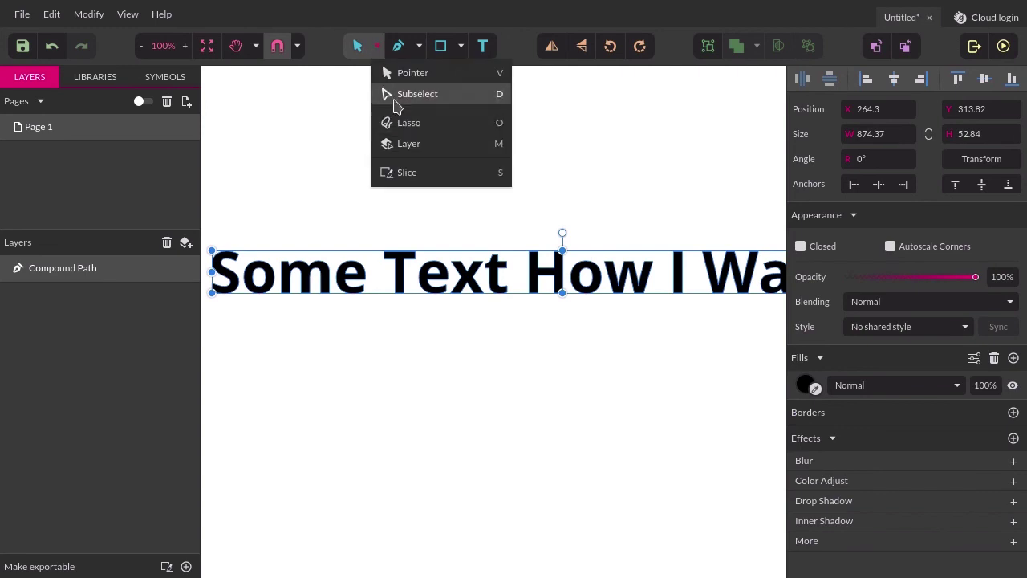
left_click(394, 97)
Step: Dome the T's top, round its stem foot, and pull the x's notch into a spike
scroll(367, 308, "up", 5)
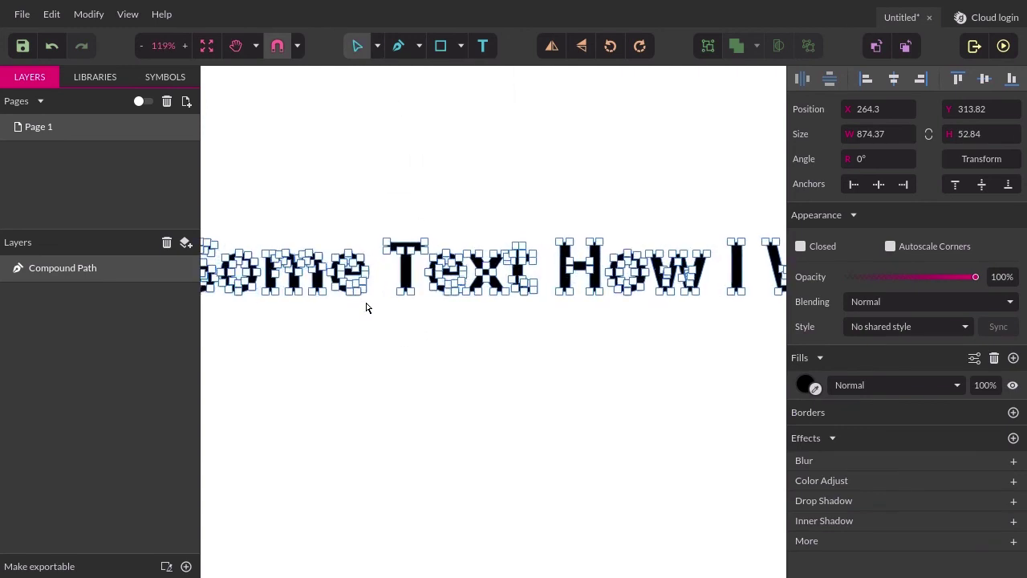
scroll(367, 308, "up", 1)
left_click_drag(459, 169, 455, 143)
left_click_drag(454, 277, 437, 313)
left_click(604, 233)
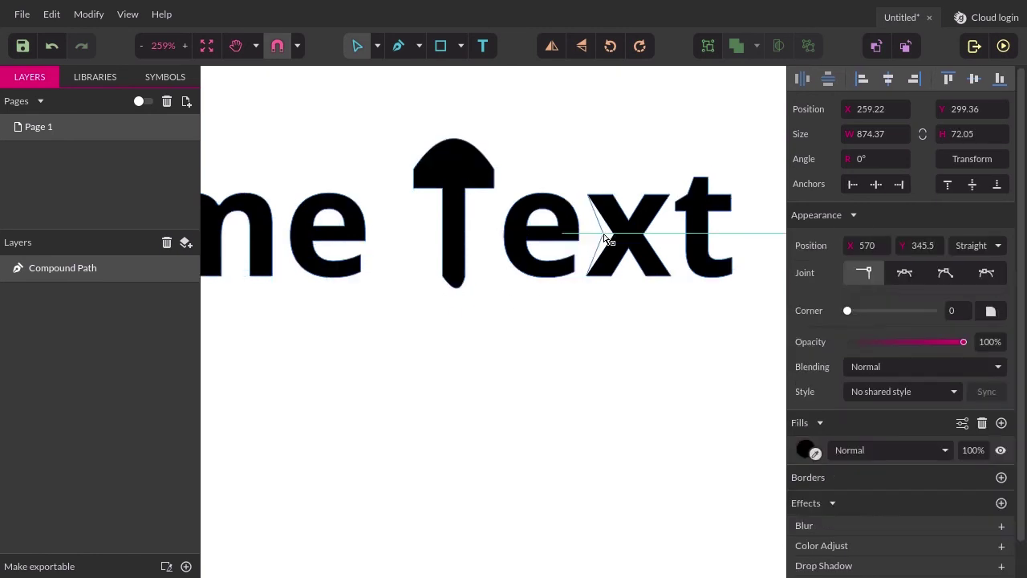
left_click_drag(642, 237, 662, 237)
left_click(570, 436)
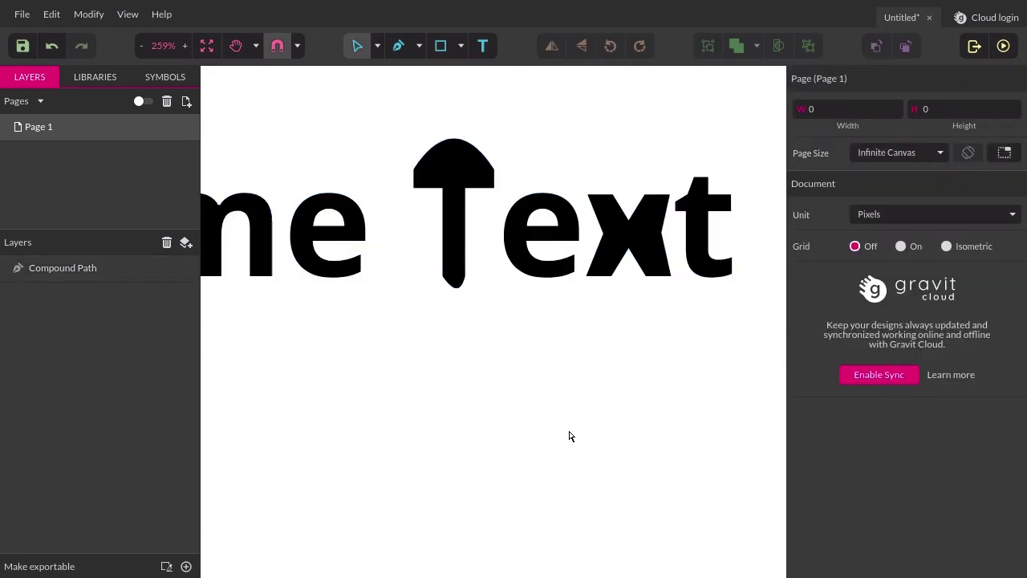